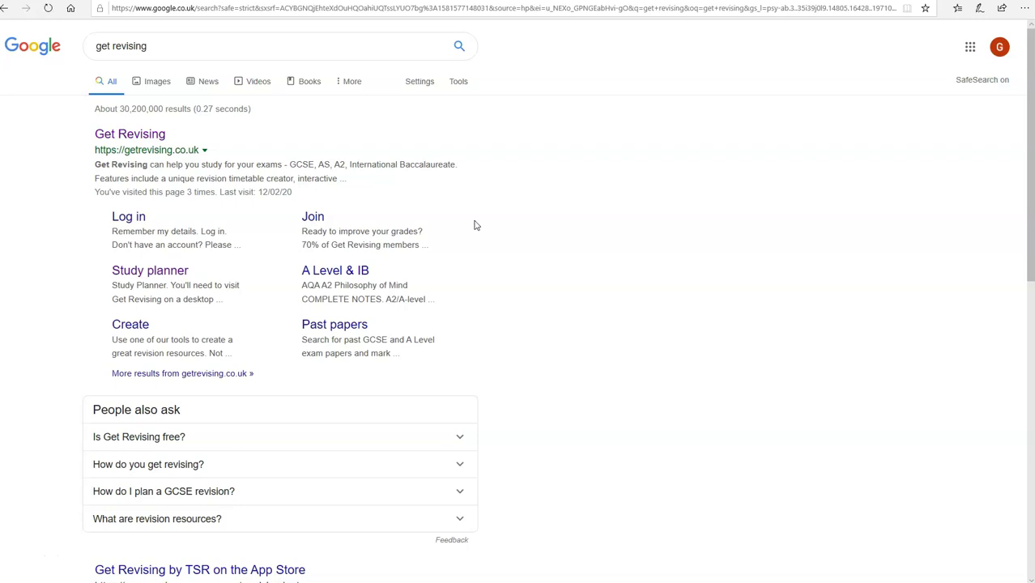
# Open the Get Revising website from the search results and go to its Study Planner page.
pyautogui.click(143, 139)
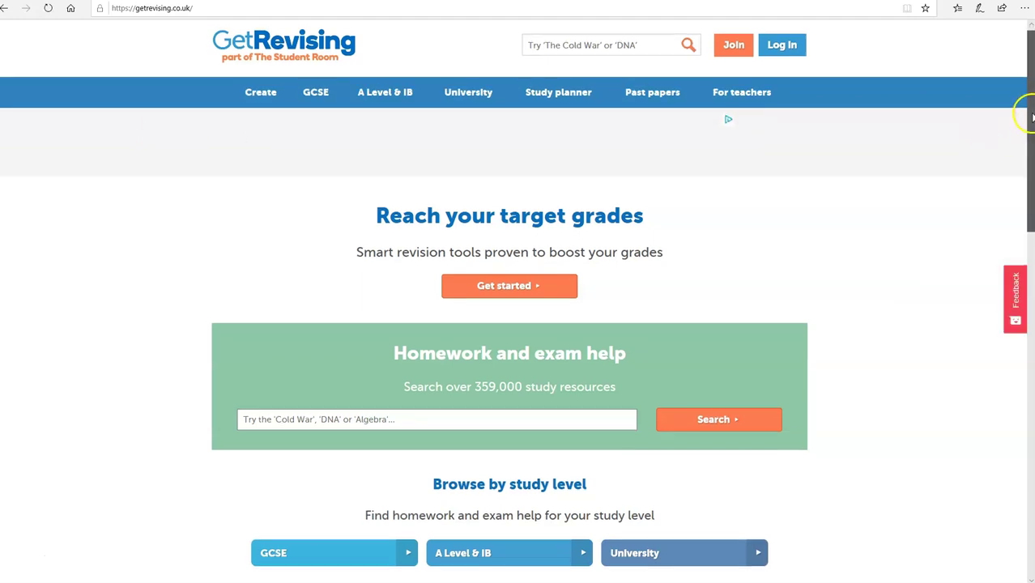
pyautogui.scroll(-3, 1031, 116)
pyautogui.scroll(-5, 623, 304)
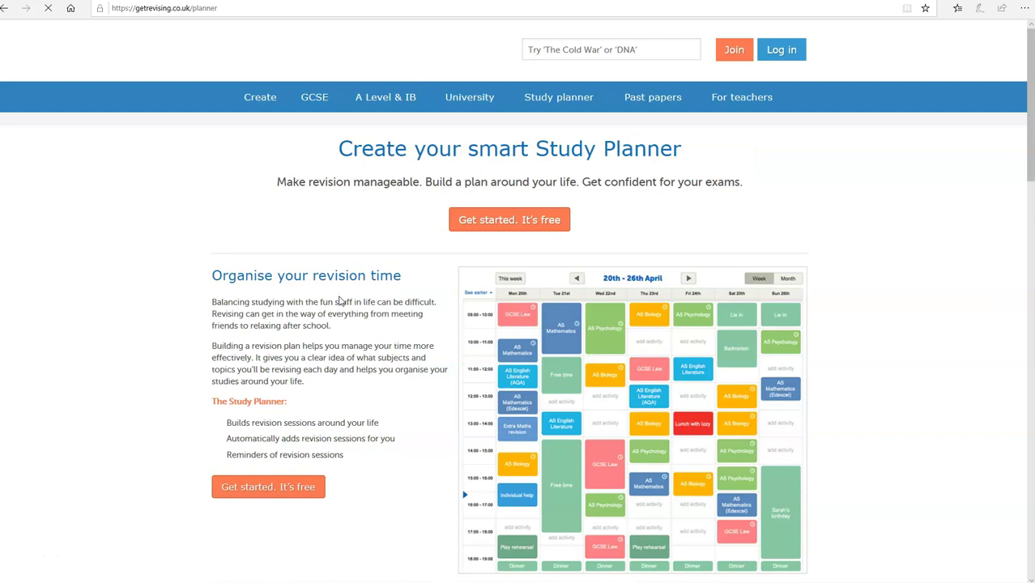
# Review the Study Planner page and start the free sign-up from its section on organising revision time.
pyautogui.scroll(-3, 1029, 126)
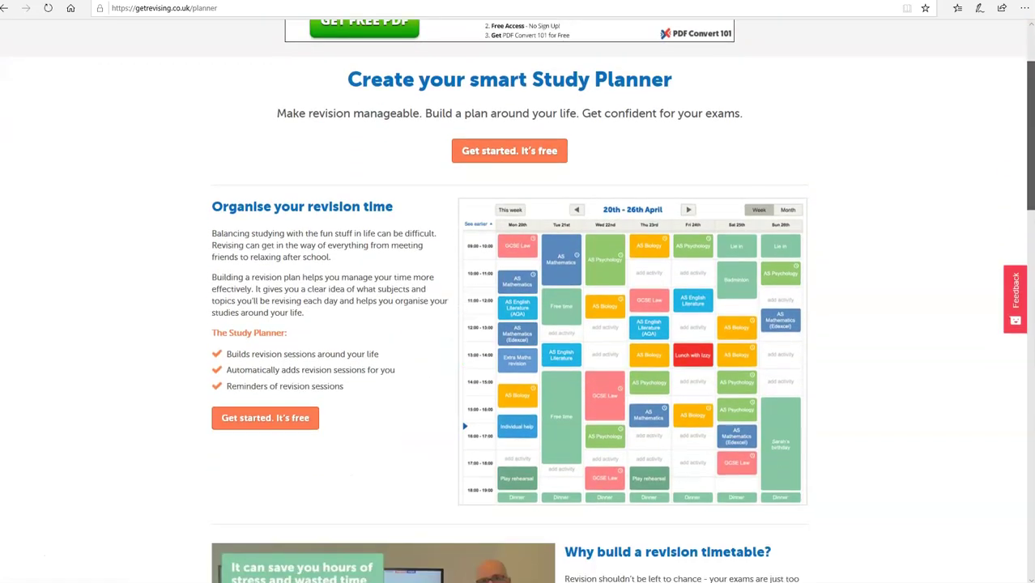
pyautogui.scroll(-6, 1029, 203)
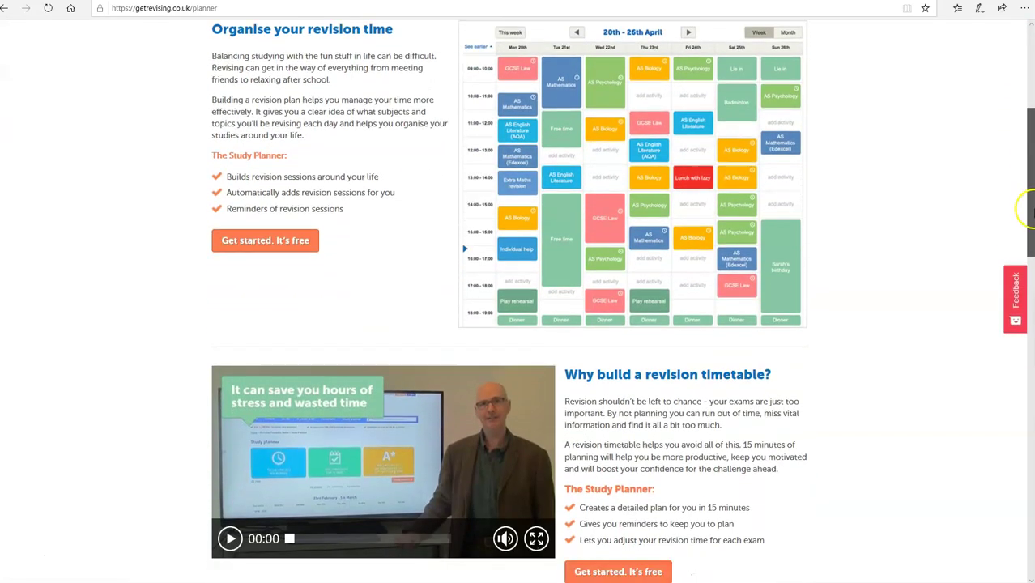
pyautogui.scroll(-2, 1028, 318)
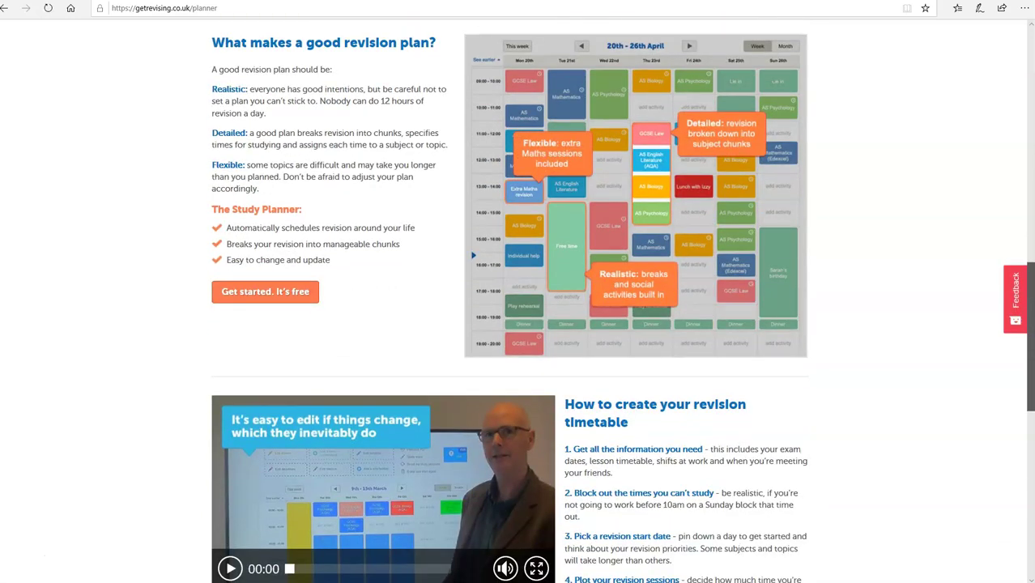
pyautogui.scroll(-2, 998, 243)
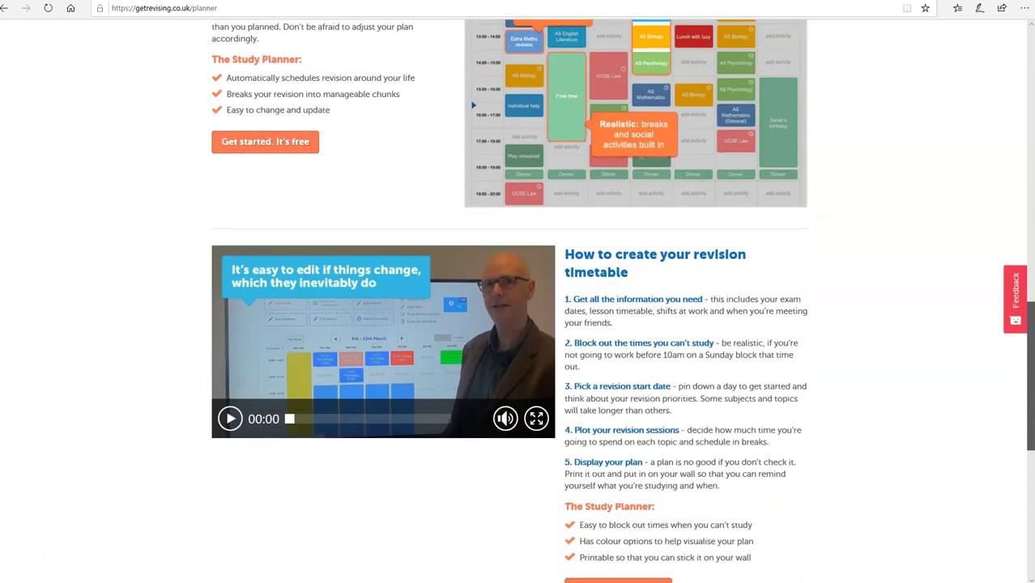
pyautogui.scroll(10, 999, 234)
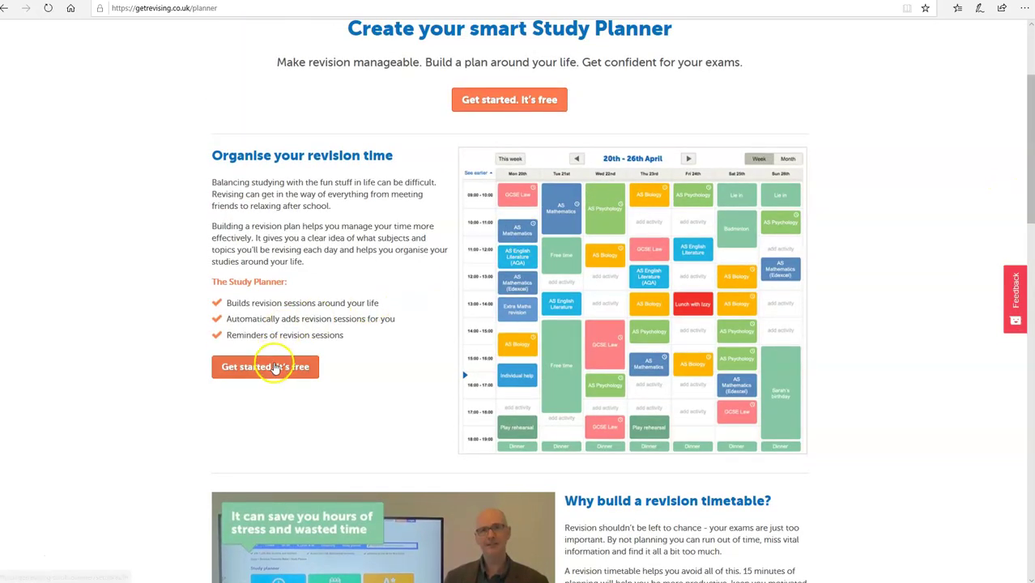
pyautogui.click(275, 368)
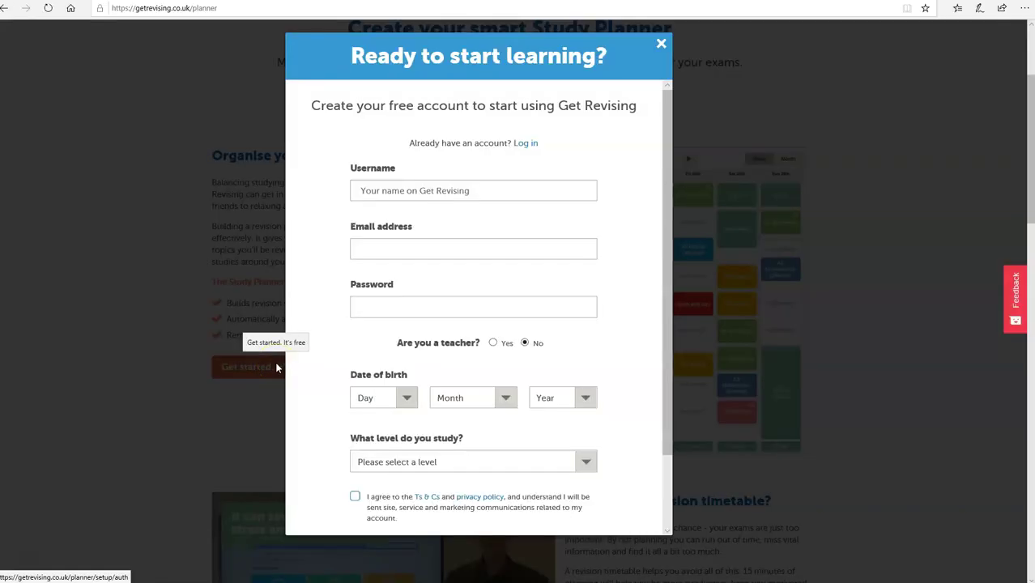
# Set the study level to GCSE in the account sign-up form.
pyautogui.click(573, 248)
pyautogui.click(663, 197)
pyautogui.moveTo(665, 200); pyautogui.dragTo(683, 294)
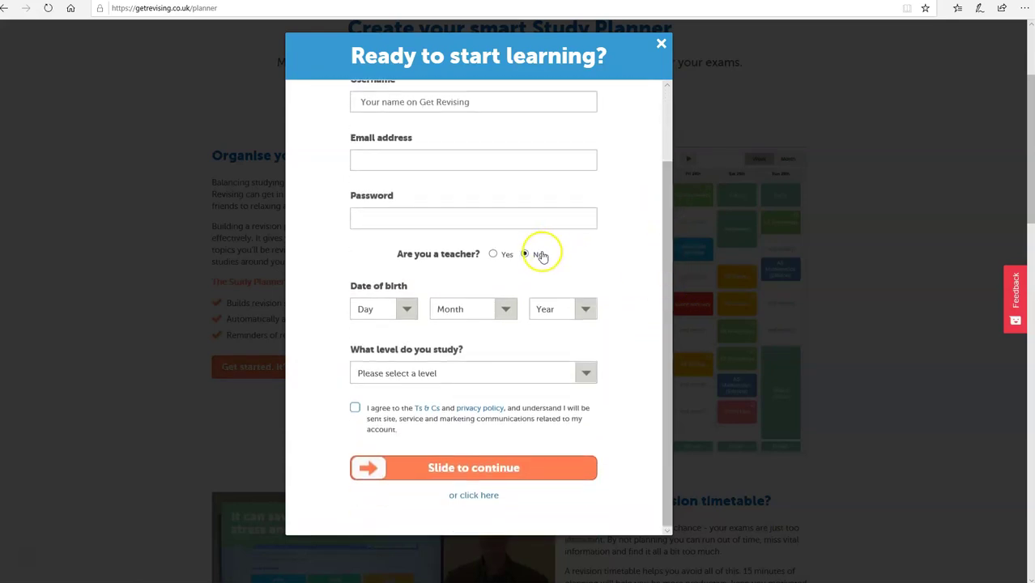
pyautogui.click(405, 293)
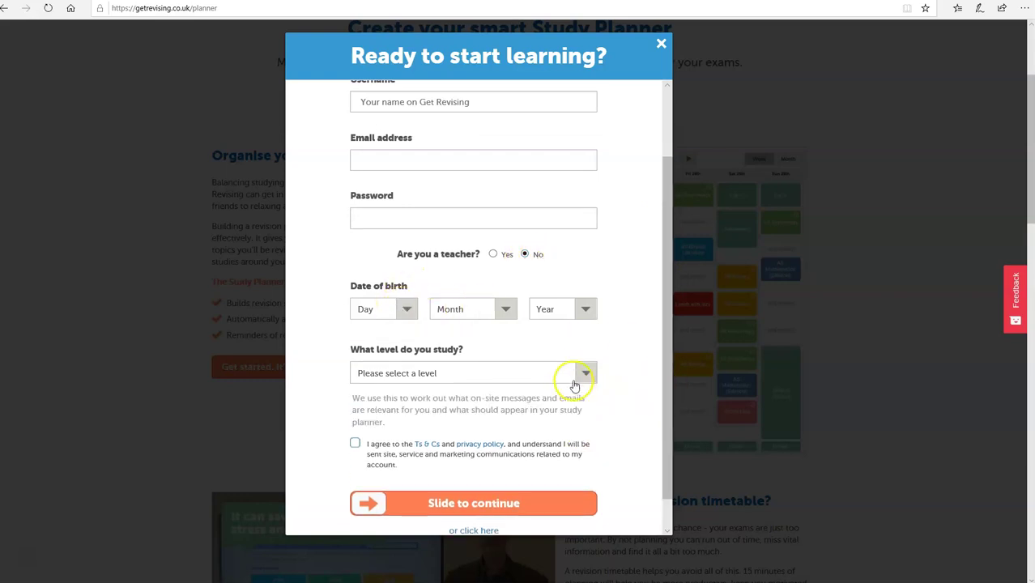
pyautogui.click(582, 372)
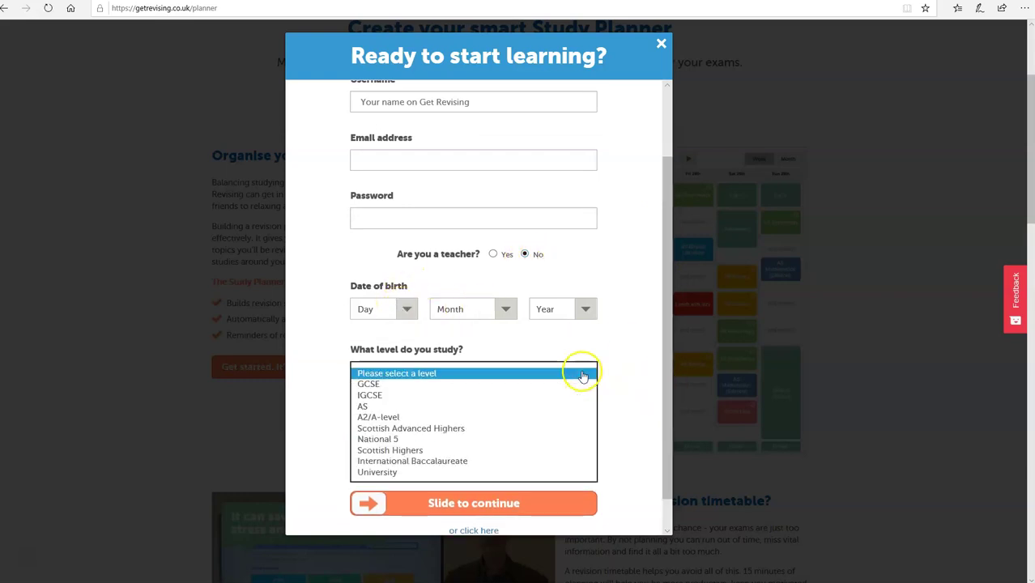
pyautogui.click(486, 386)
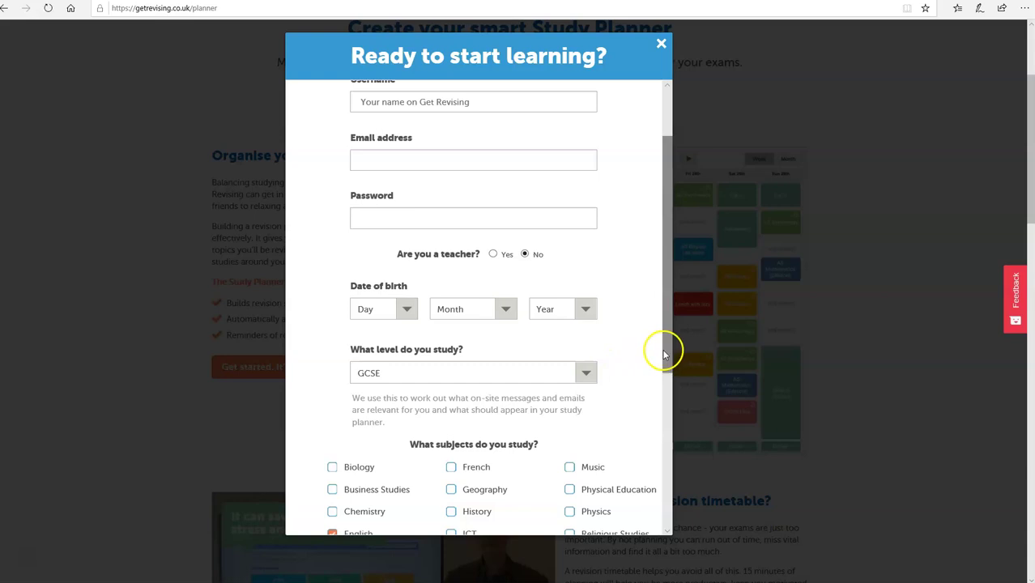
# Add Religious Studies, Geography and French to the subjects studied.
pyautogui.moveTo(664, 355); pyautogui.dragTo(665, 469)
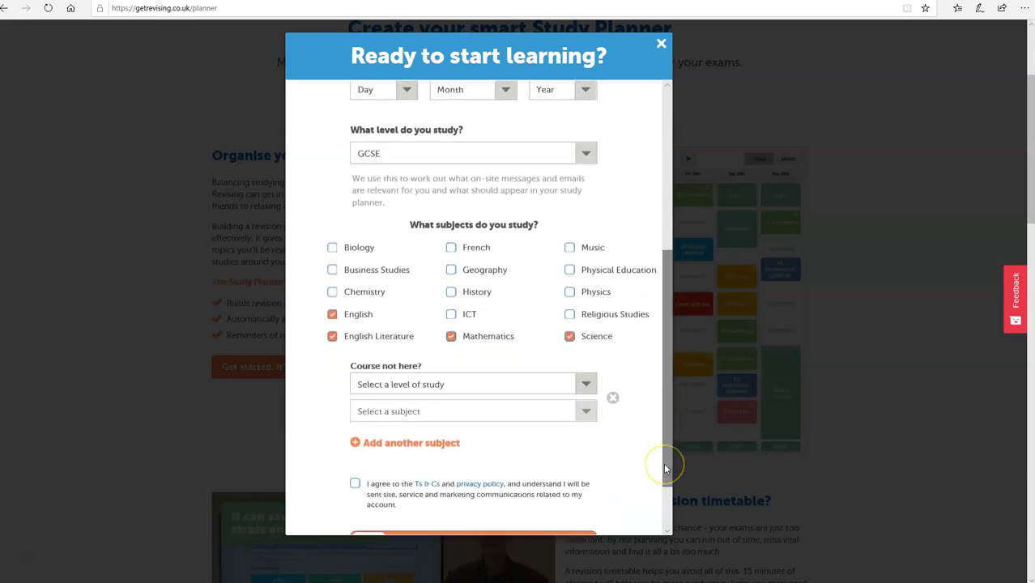
pyautogui.scroll(-1, 571, 318)
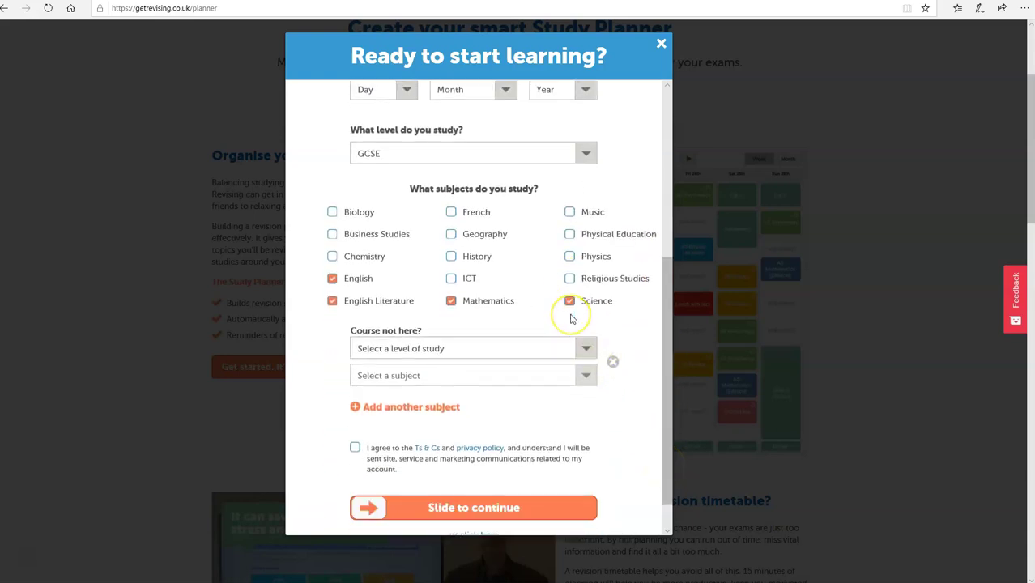
pyautogui.click(570, 279)
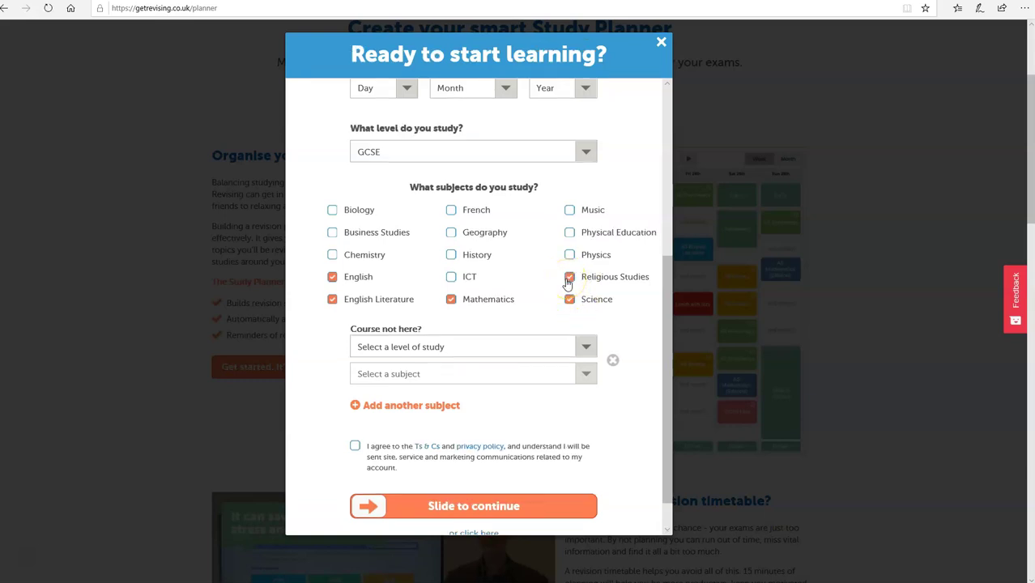
pyautogui.click(451, 234)
pyautogui.click(451, 212)
# Add Dance at GCSE level as a course missing from the subject checklist.
pyautogui.click(588, 347)
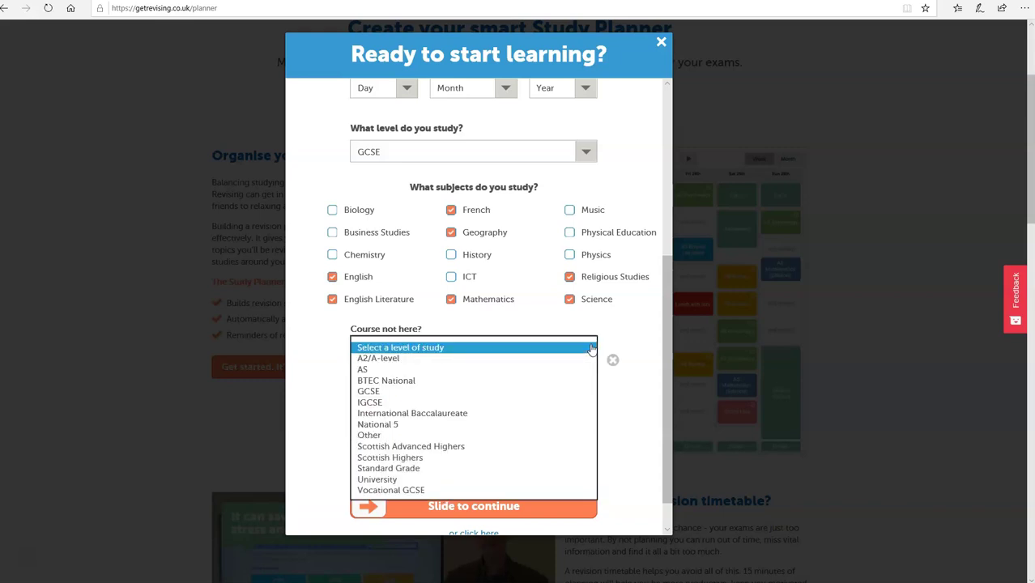
pyautogui.click(476, 394)
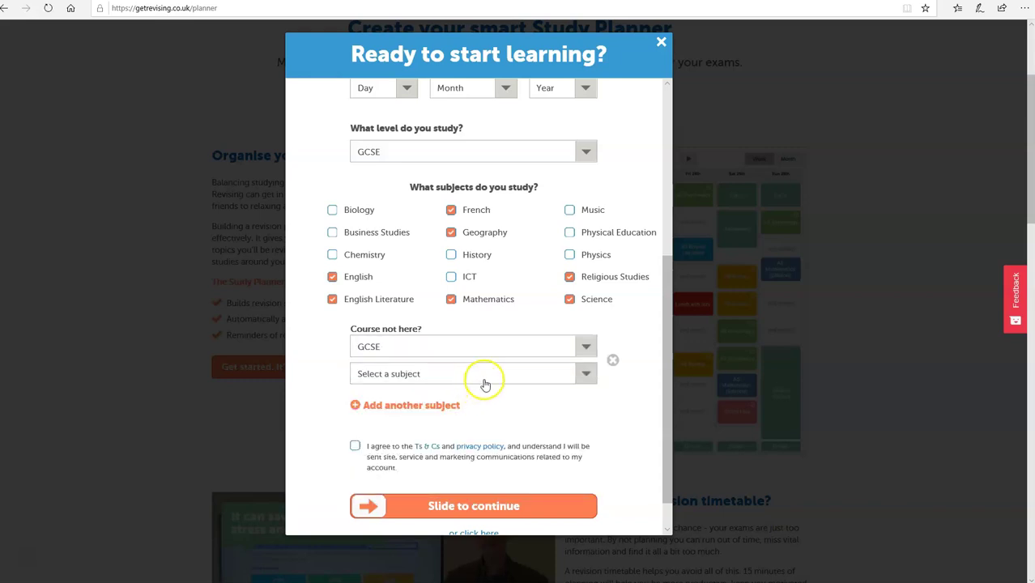
pyautogui.click(483, 379)
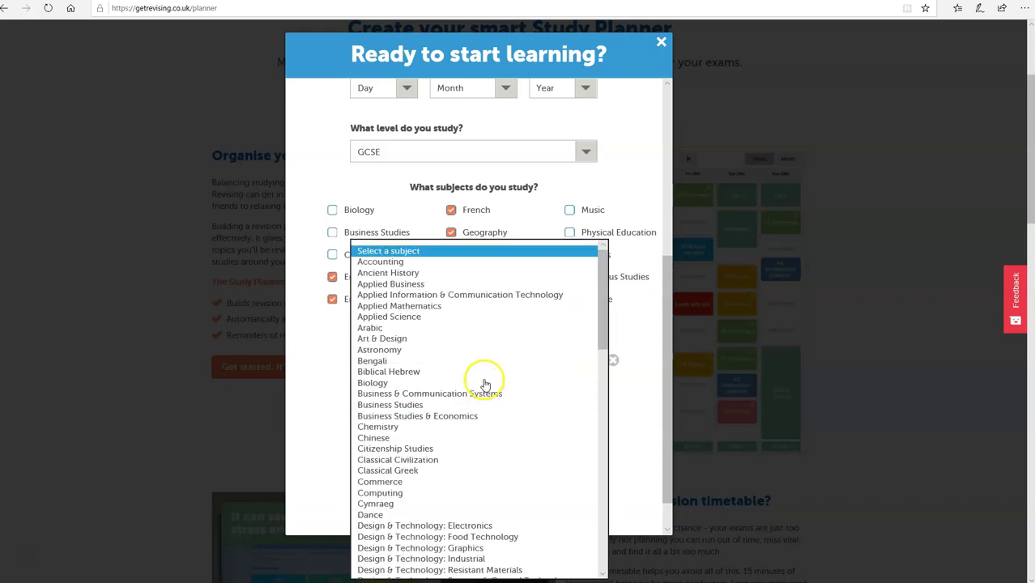
pyautogui.click(447, 516)
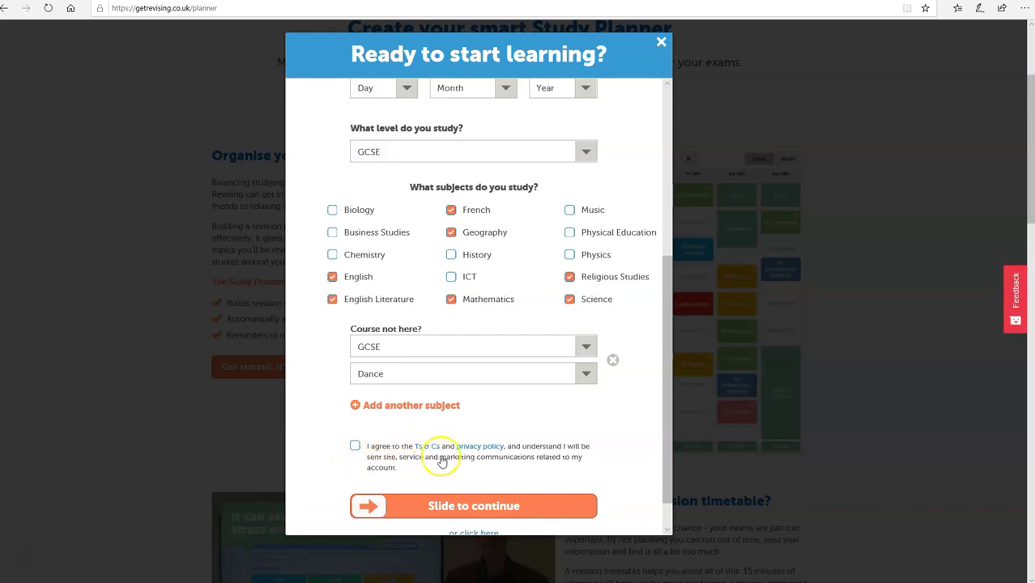
# Agree to the terms and privacy policy and submit the sign-up form.
pyautogui.click(355, 446)
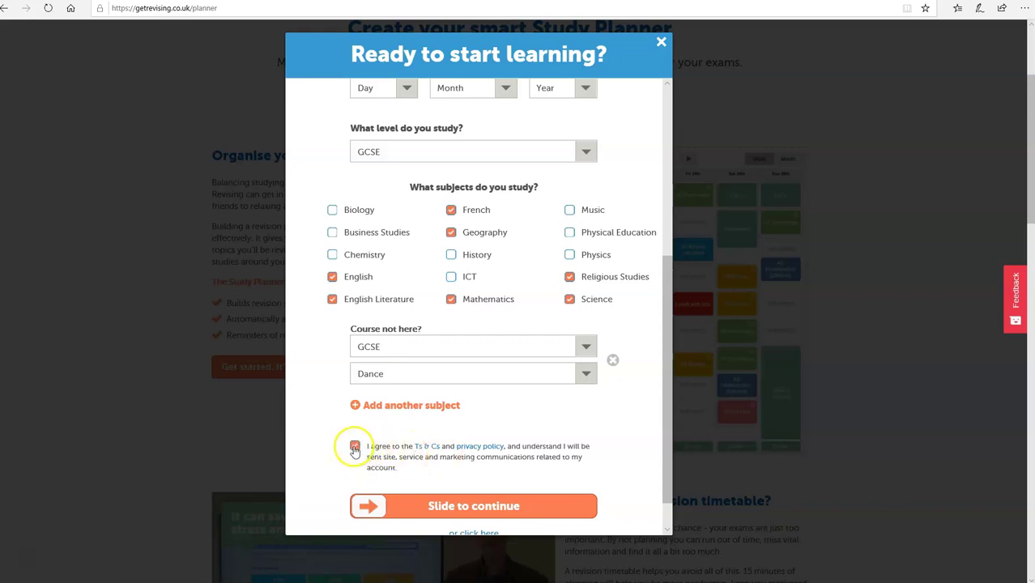
pyautogui.moveTo(381, 506); pyautogui.dragTo(629, 509)
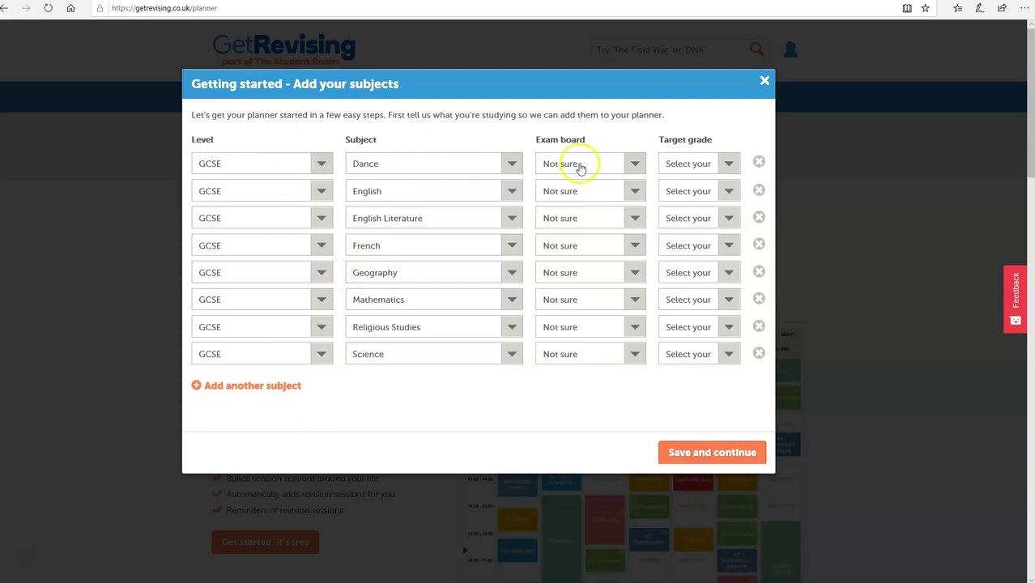
# Set Dance's exam board to Edexcel and its target grade to 5, and save the subject list.
pyautogui.click(636, 166)
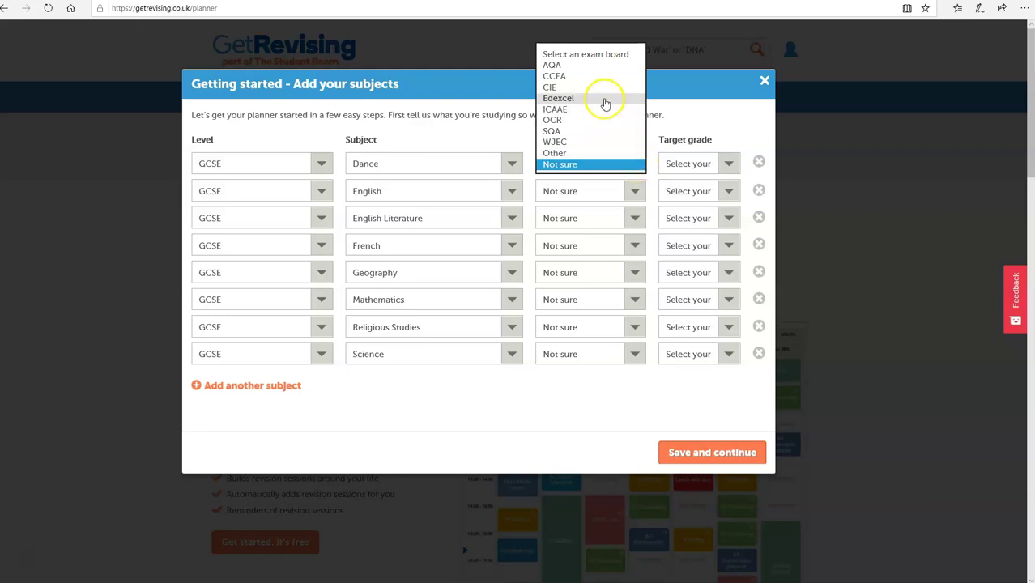
pyautogui.click(601, 66)
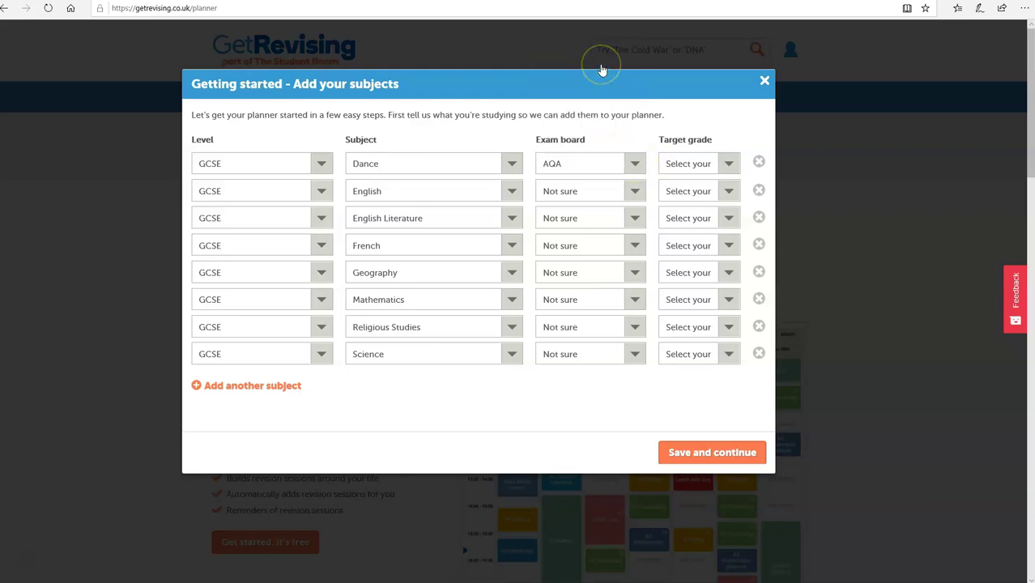
pyautogui.click(636, 173)
pyautogui.click(592, 205)
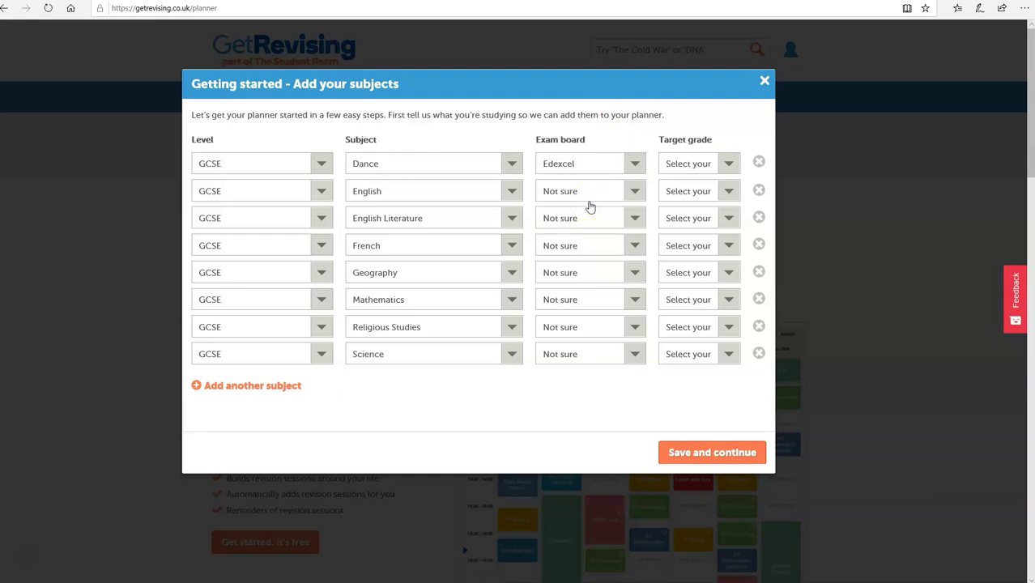
pyautogui.click(728, 166)
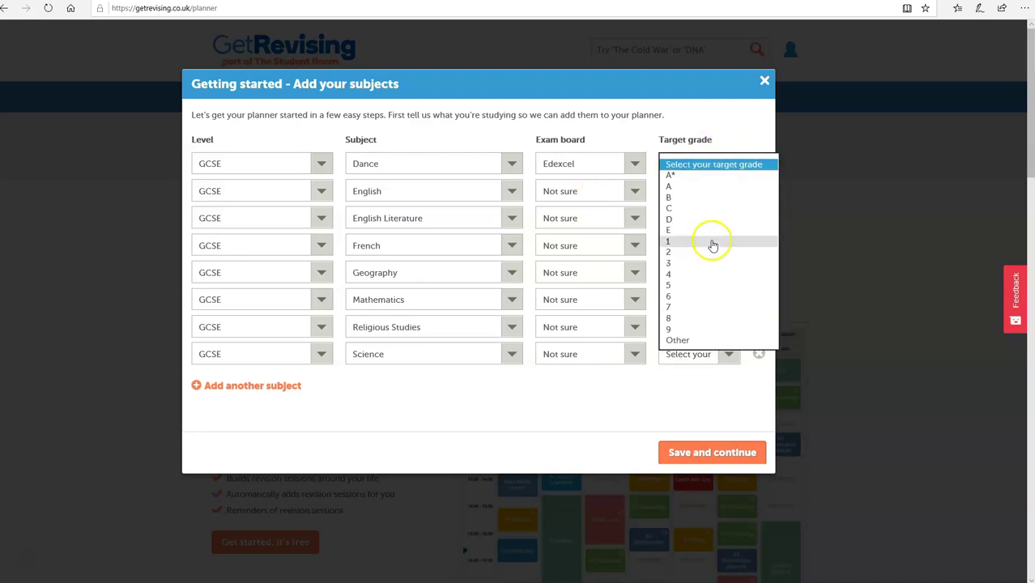
pyautogui.click(687, 287)
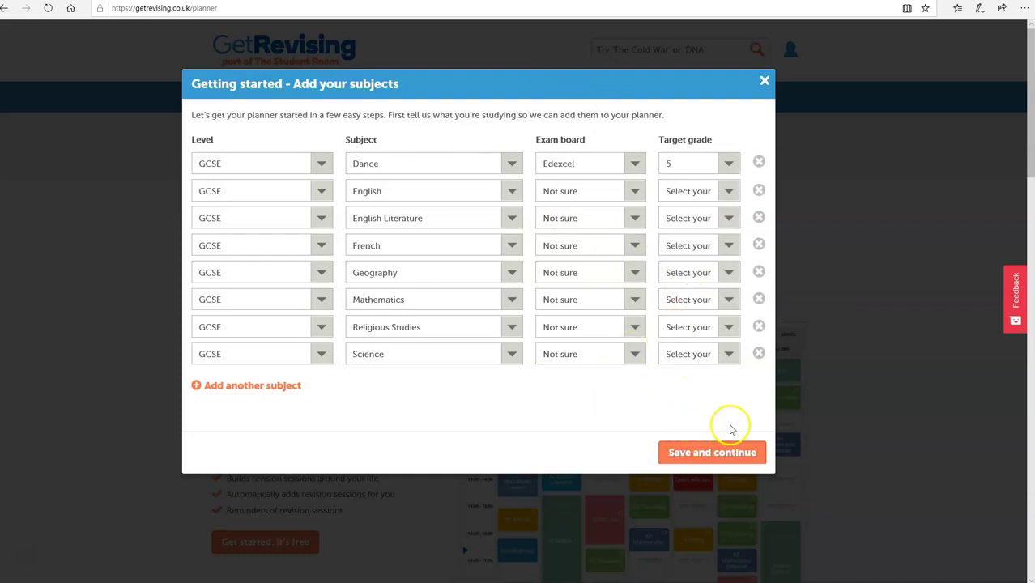
pyautogui.click(727, 453)
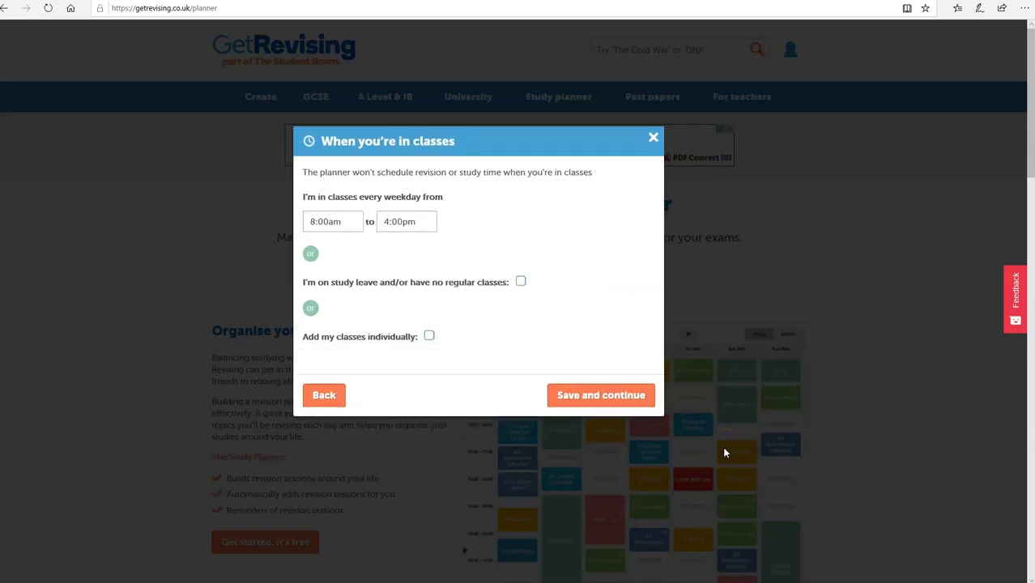
# Set the weekday classes to end at 4:30pm and accept the default settings for other times without study.
pyautogui.click(401, 220)
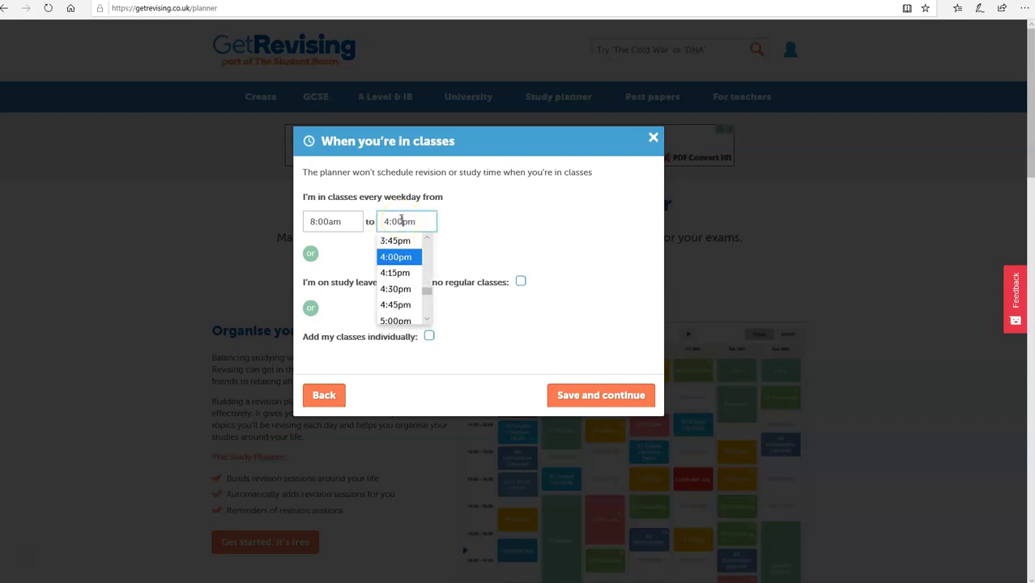
pyautogui.click(393, 292)
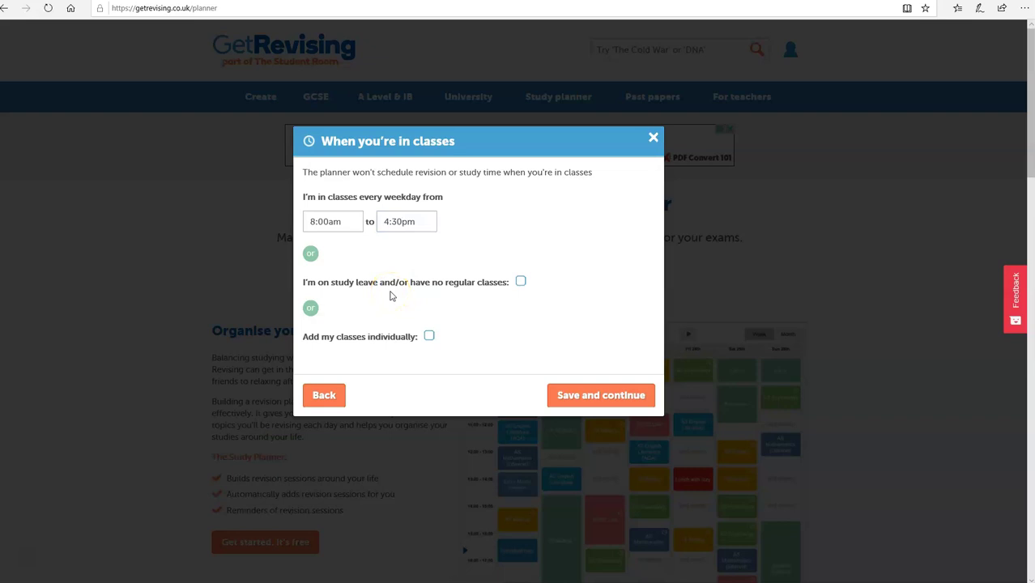
pyautogui.click(604, 396)
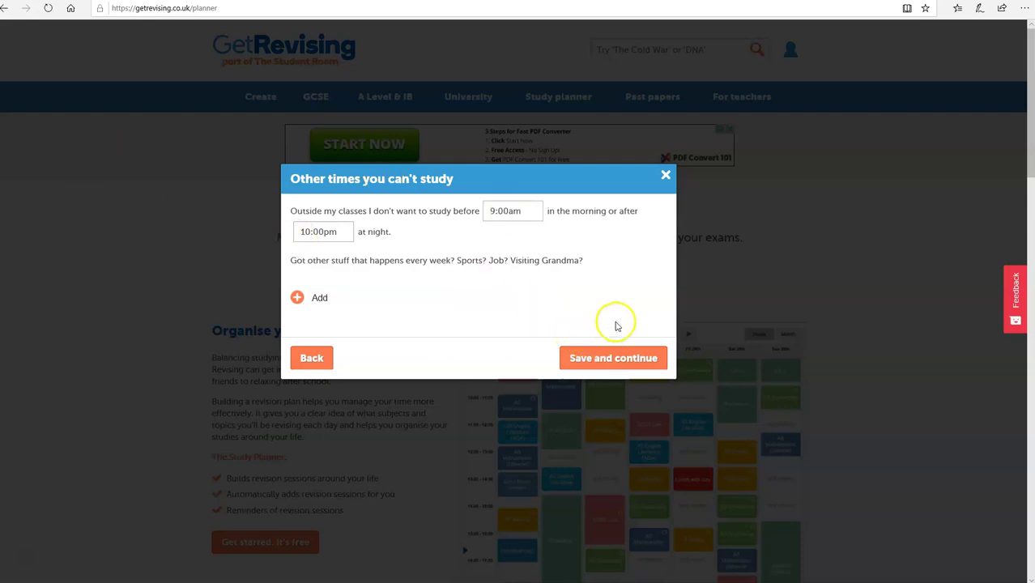
pyautogui.click(618, 356)
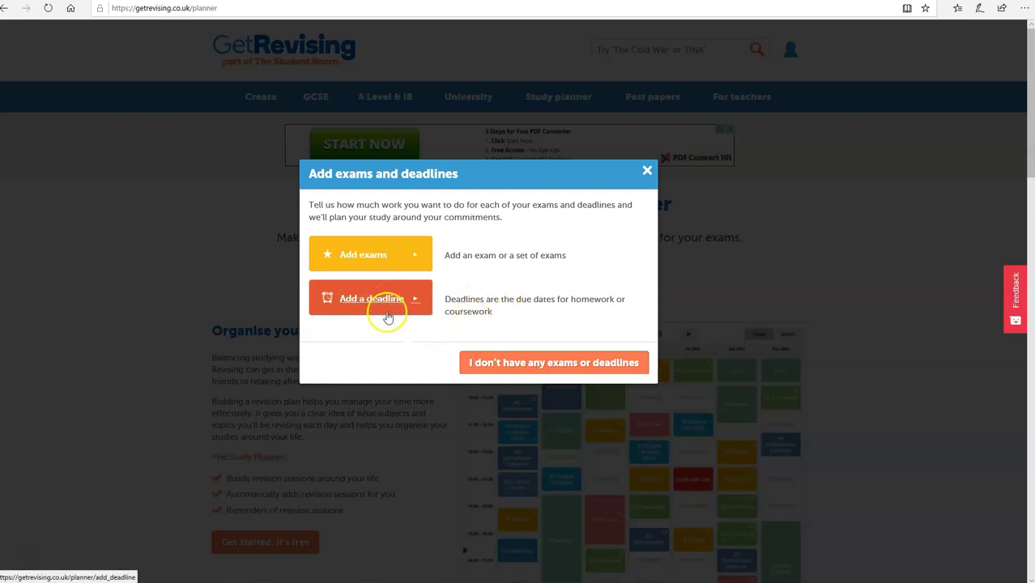
# Start a new exam entry with GCSE English as its subject.
pyautogui.click(367, 258)
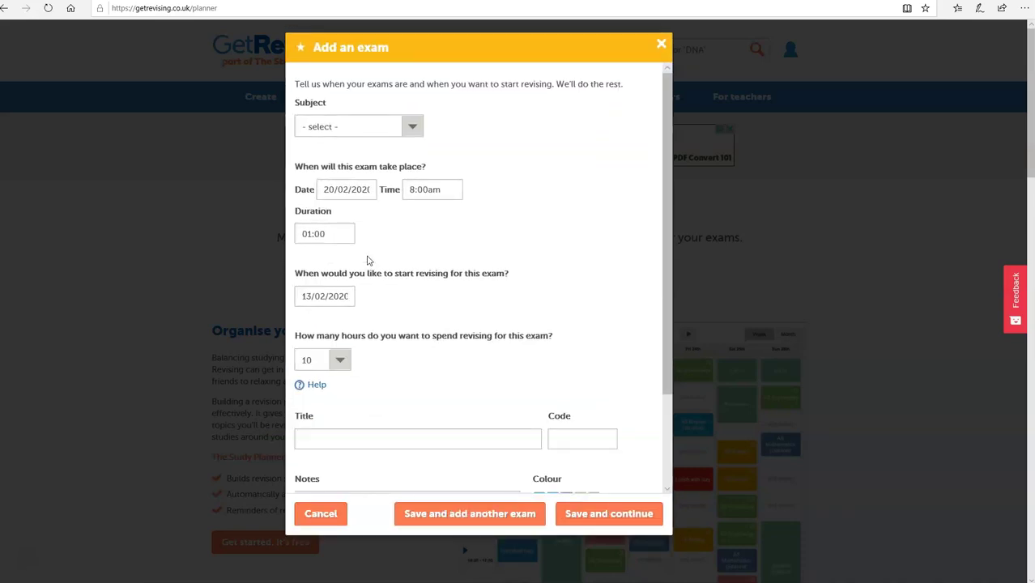
pyautogui.click(412, 125)
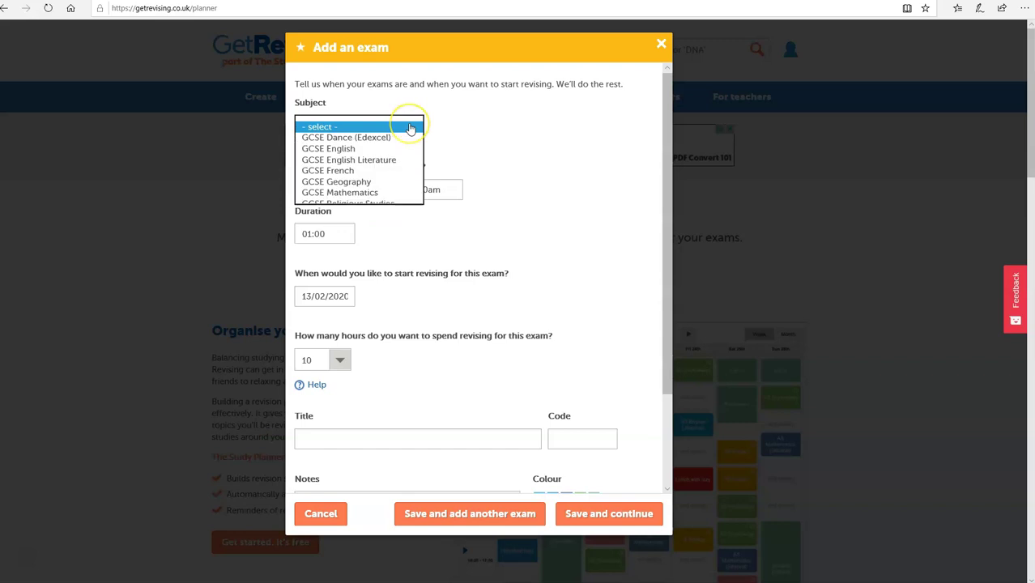
pyautogui.click(369, 149)
# Schedule the GCSE English exam for 10 May 2020 at 9:00am.
pyautogui.click(337, 192)
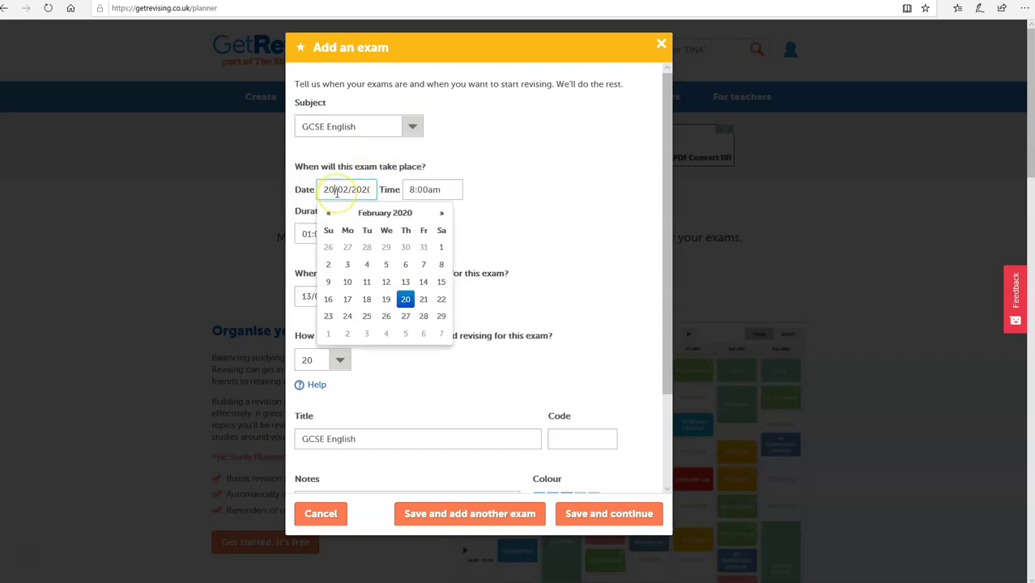
pyautogui.click(439, 213)
pyautogui.click(439, 213)
pyautogui.click(439, 213)
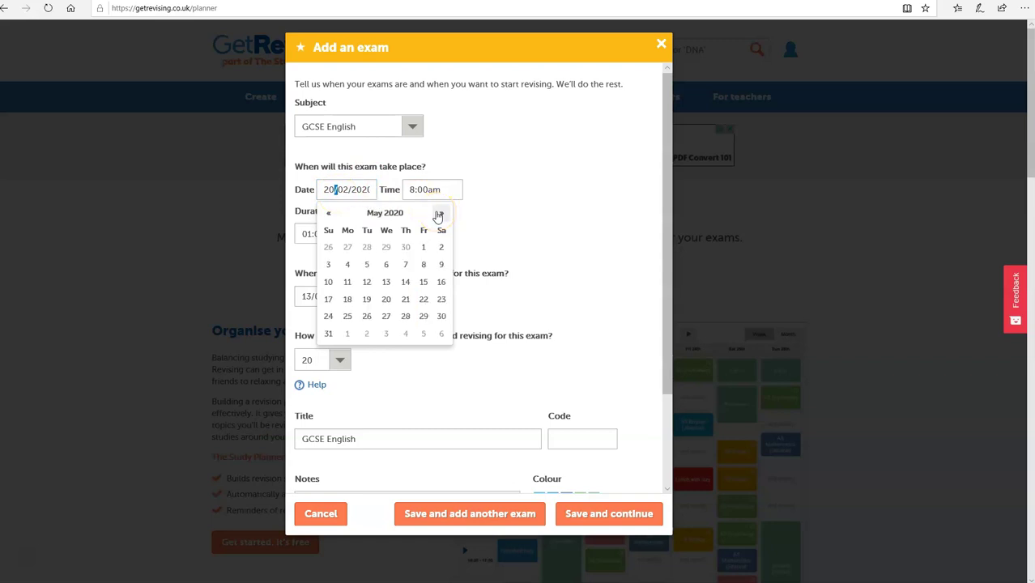
pyautogui.click(328, 283)
pyautogui.click(407, 189)
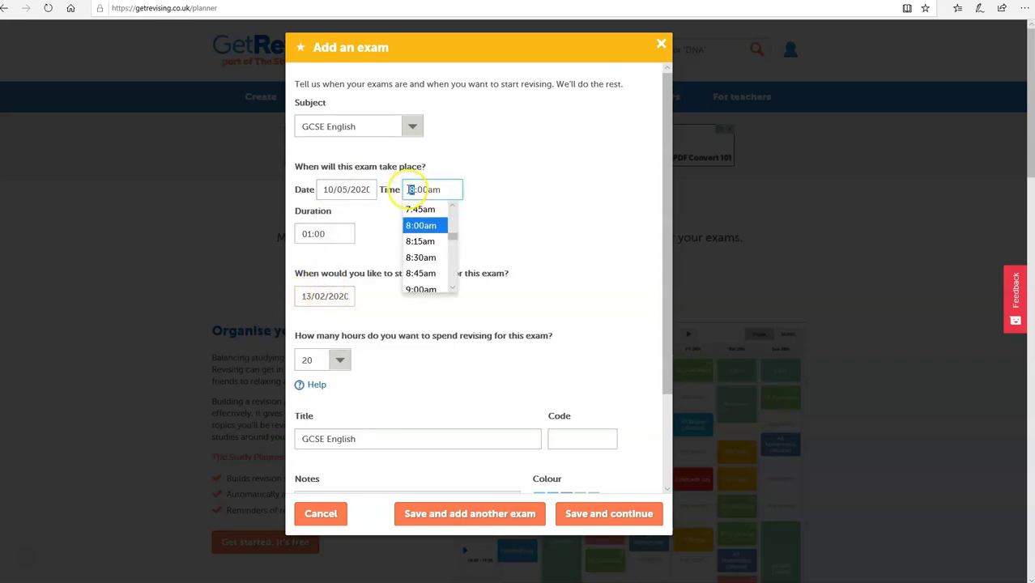
pyautogui.press('BackSpace')
pyautogui.write('9')
pyautogui.click(380, 253)
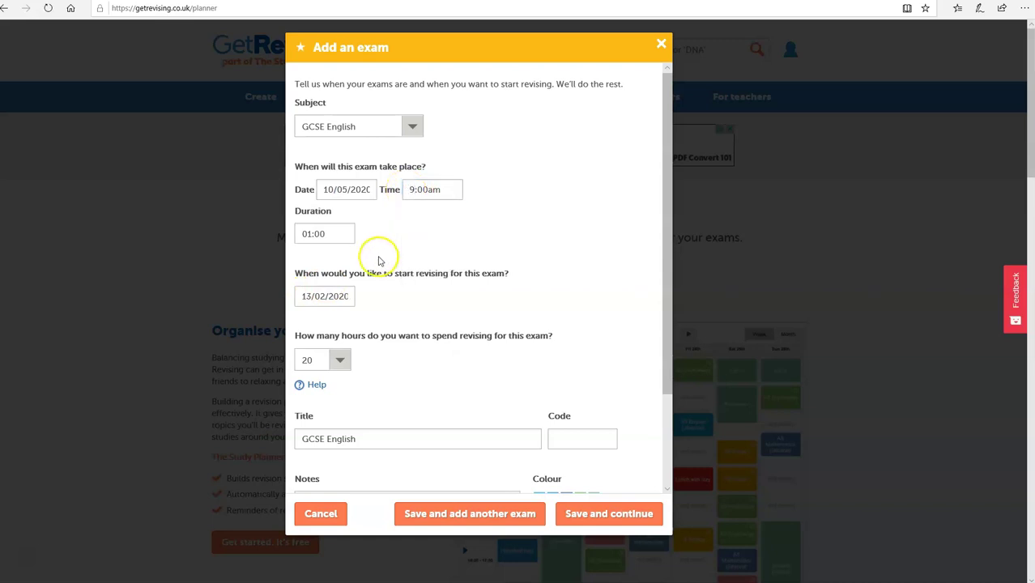
# Give the GCSE English exam 30 revision hours and a blue colour, then save it and start another exam.
pyautogui.click(341, 363)
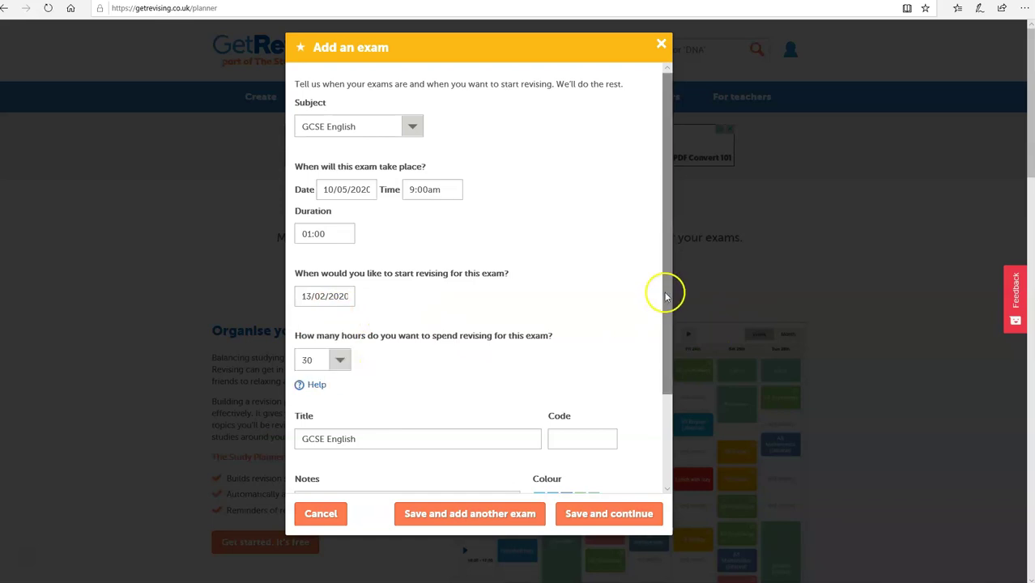
pyautogui.moveTo(667, 299); pyautogui.dragTo(682, 388)
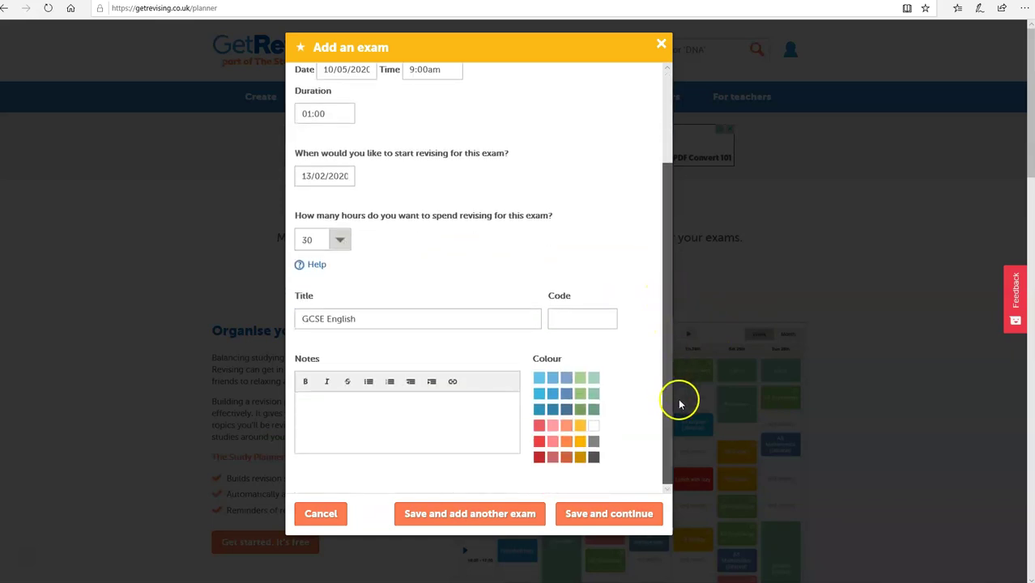
pyautogui.click(540, 397)
pyautogui.click(478, 520)
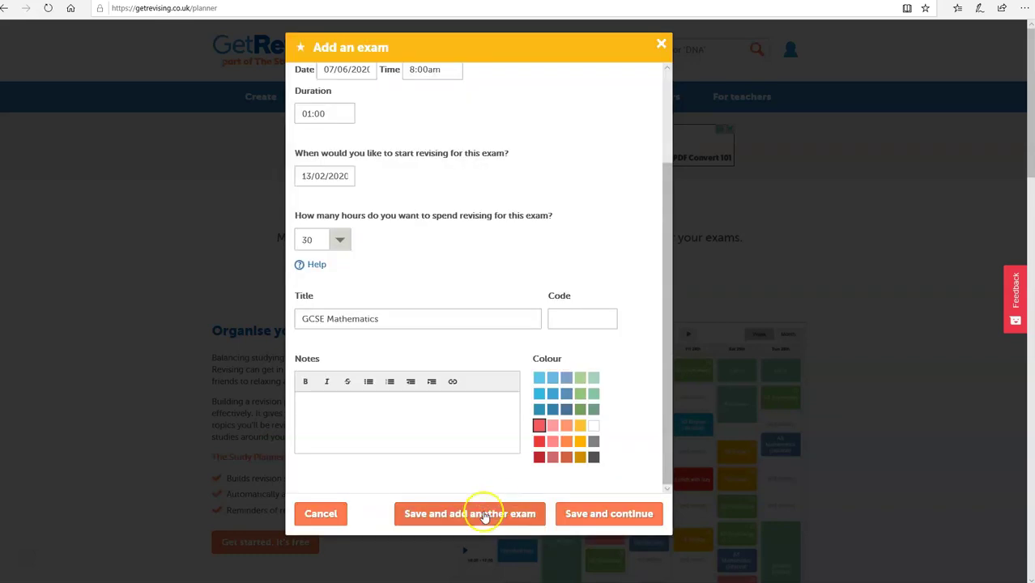
# Save the GCSE Mathematics exam and the 26 May GCSE English exam, and continue past the exam summary to the planner.
pyautogui.click(484, 517)
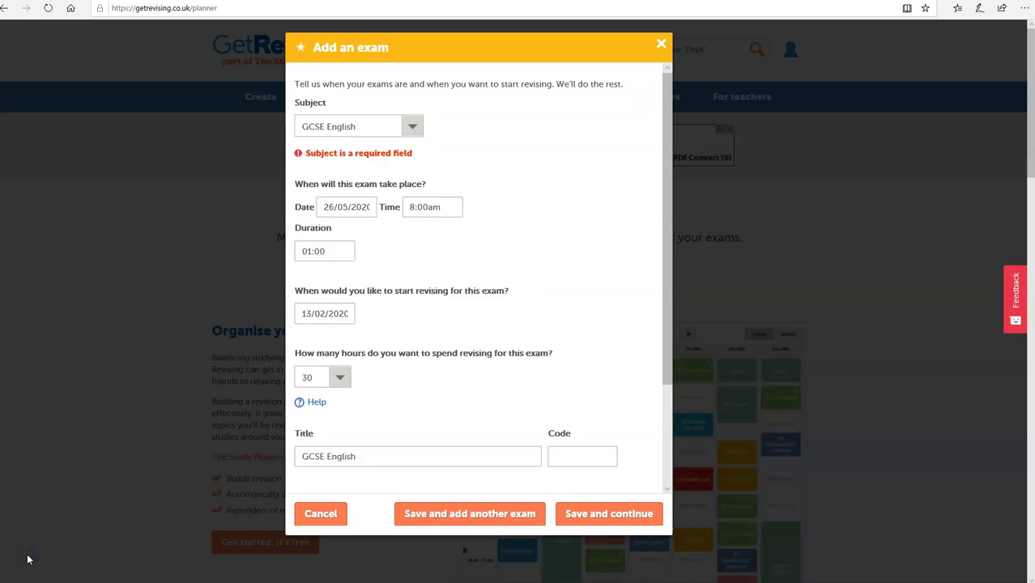
pyautogui.click(593, 515)
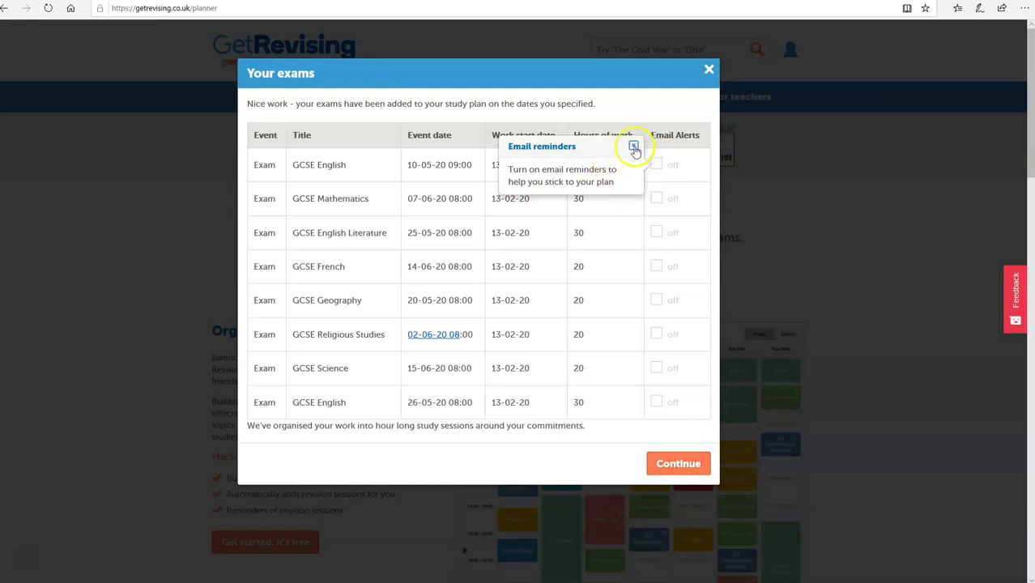
pyautogui.click(635, 148)
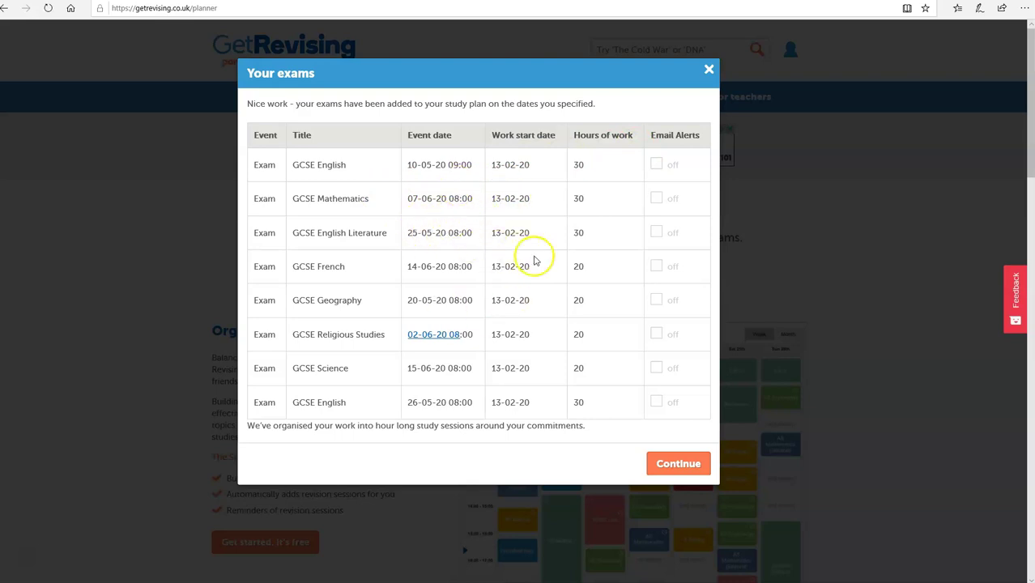
pyautogui.click(672, 467)
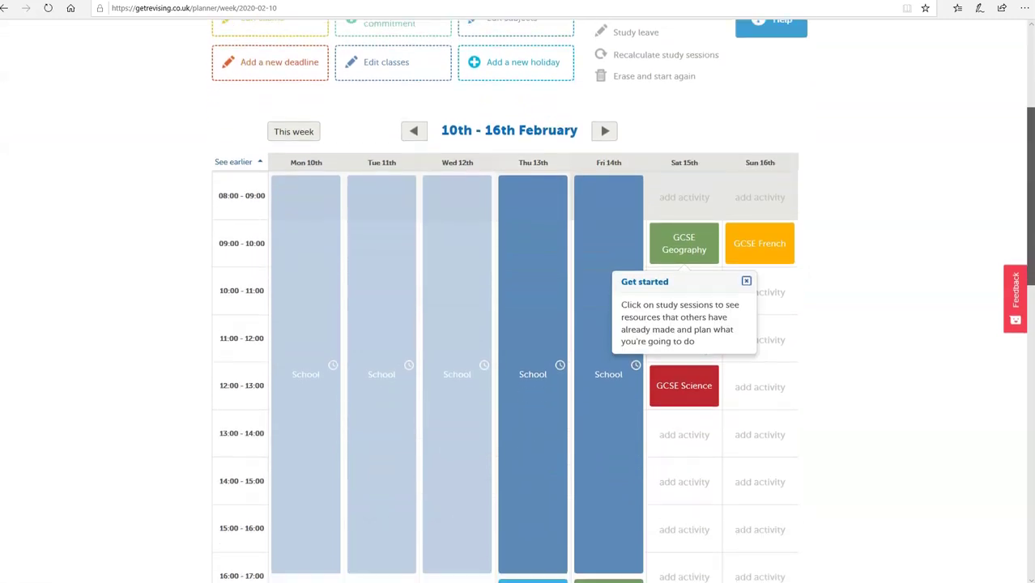
# Examine the study sessions in the week of 10–16 February and in the following week.
pyautogui.moveTo(1031, 268)
pyautogui.mouseDown()
pyautogui.moveTo(1031, 364)
pyautogui.moveTo(1019, 278)
pyautogui.moveTo(1030, 441)
pyautogui.moveTo(1012, 276)
pyautogui.mouseUp()
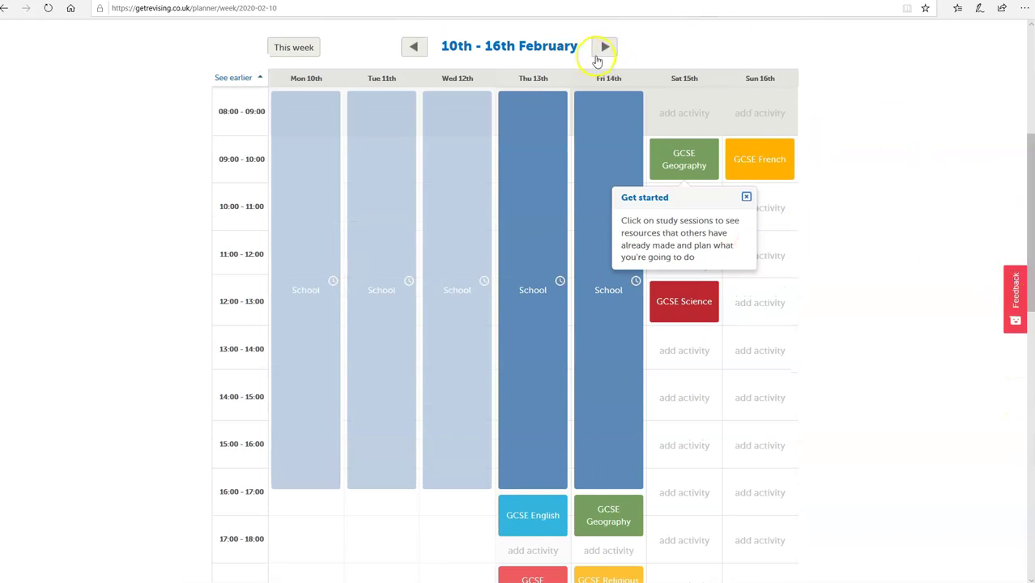
pyautogui.click(603, 50)
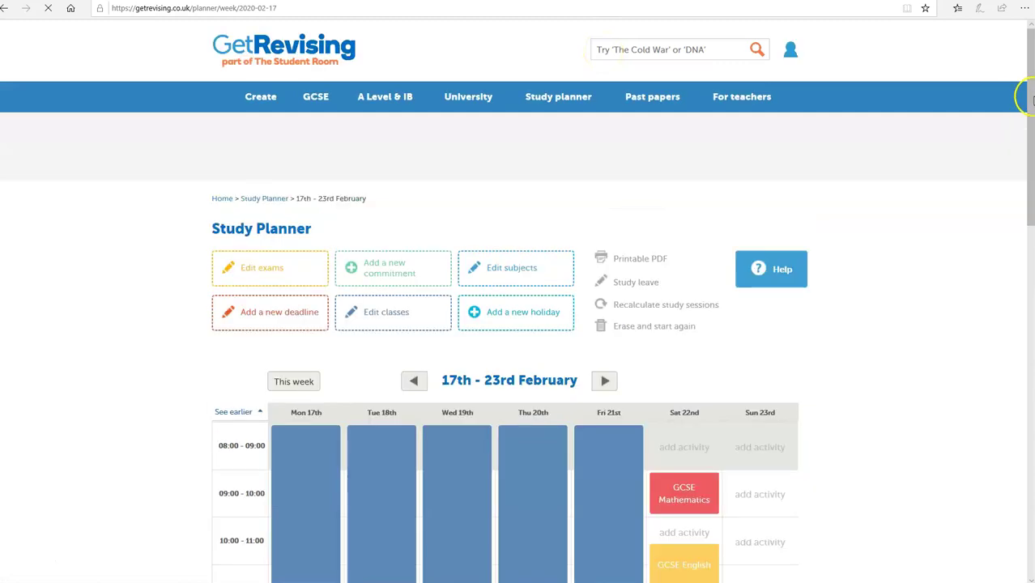
pyautogui.moveTo(1030, 99); pyautogui.dragTo(1033, 409)
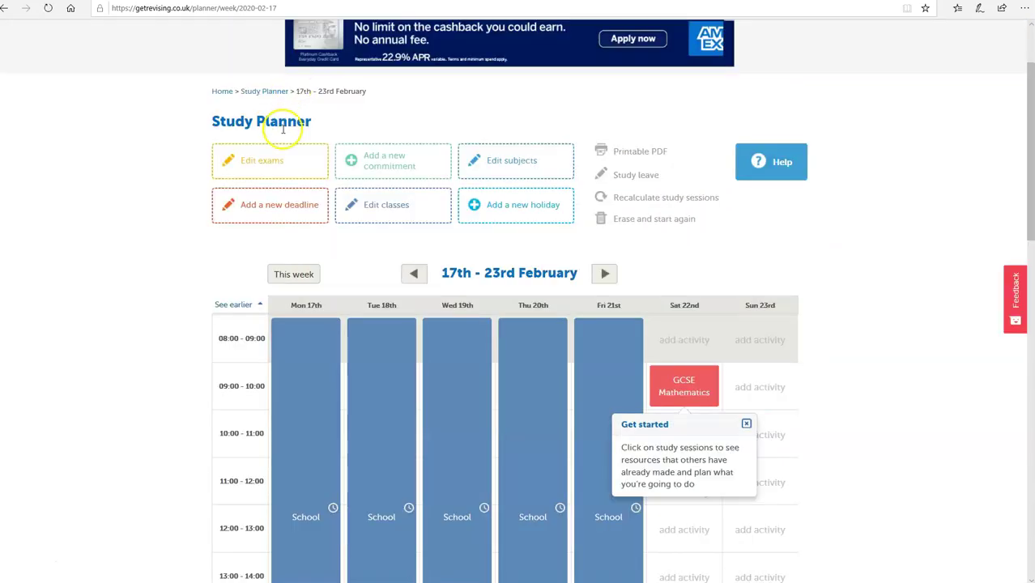
# Edit the 10 May GCSE English exam to 50 revision hours and save it.
pyautogui.click(269, 159)
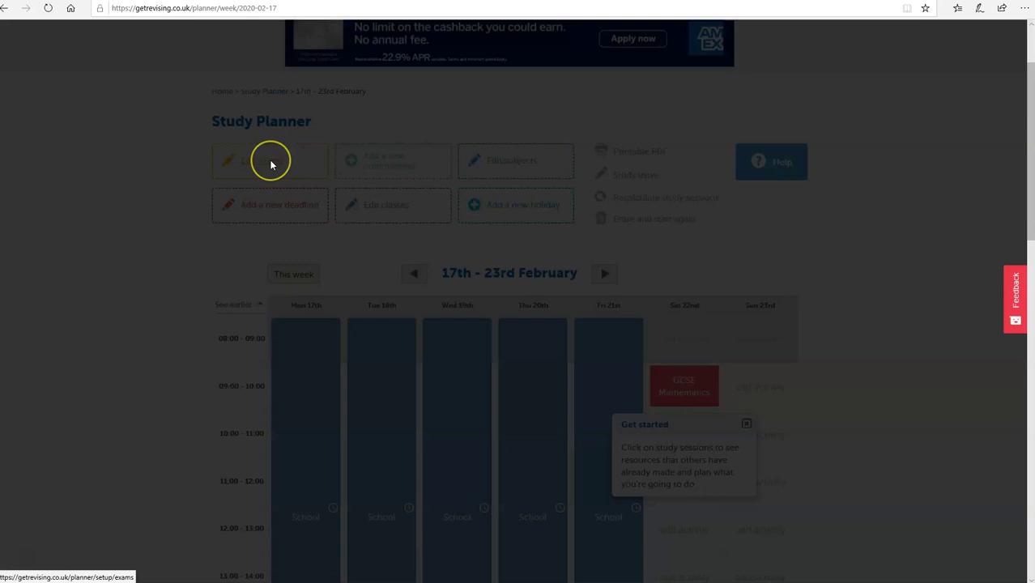
pyautogui.click(664, 206)
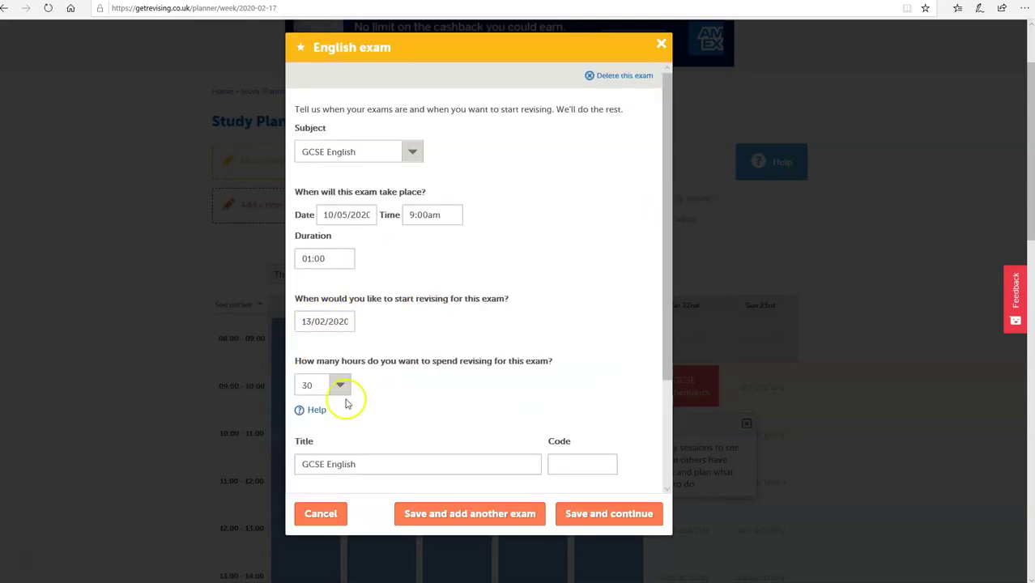
pyautogui.click(340, 387)
pyautogui.moveTo(344, 355); pyautogui.dragTo(347, 397)
pyautogui.click(308, 484)
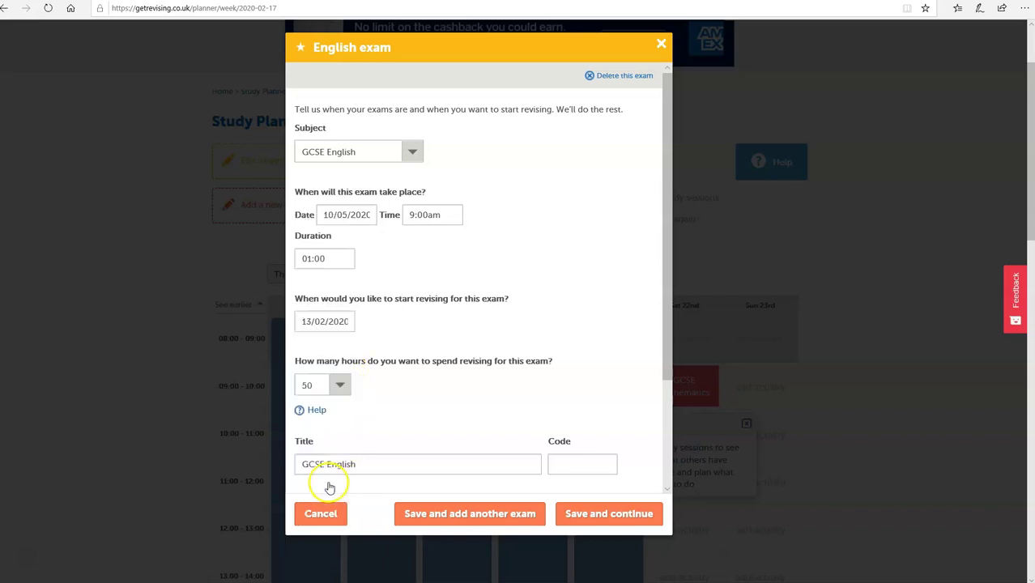
pyautogui.click(523, 513)
# Raise the GCSE Geography exam's revision time to 50 hours, save it and finish editing the exam list.
pyautogui.click(668, 247)
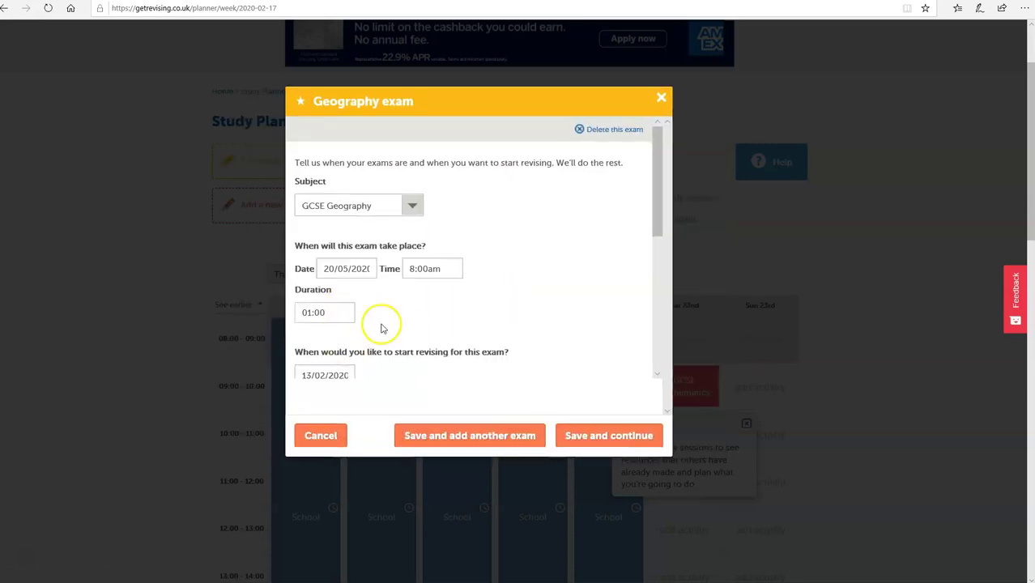
pyautogui.moveTo(656, 203); pyautogui.dragTo(664, 279)
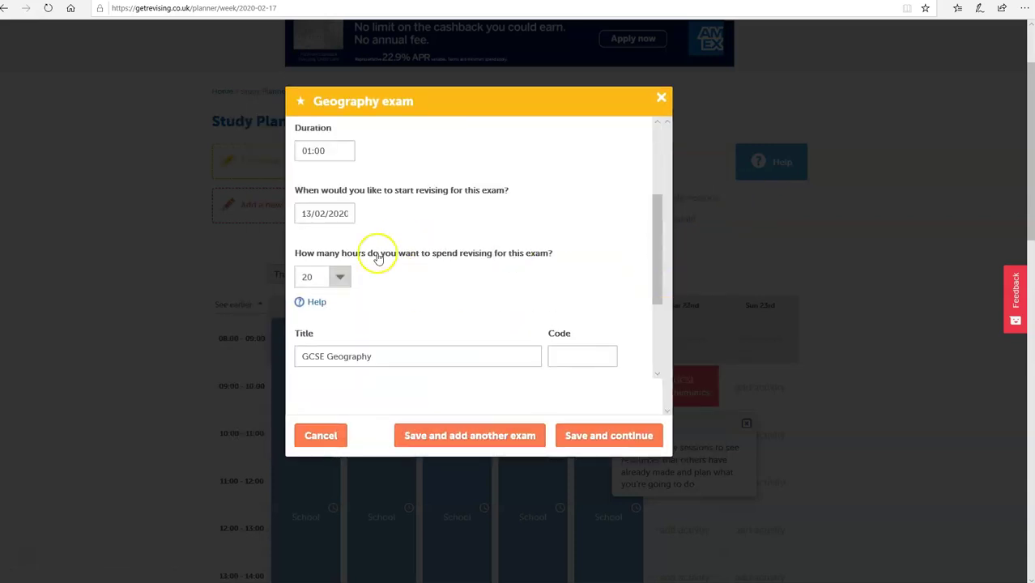
pyautogui.moveTo(346, 240); pyautogui.dragTo(347, 310)
pyautogui.click(311, 335)
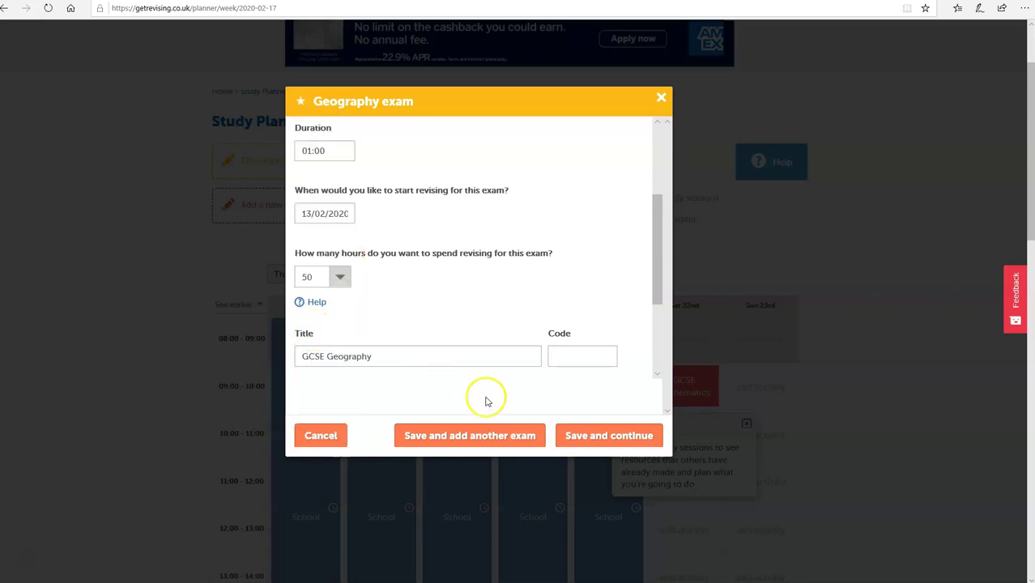
pyautogui.click(591, 441)
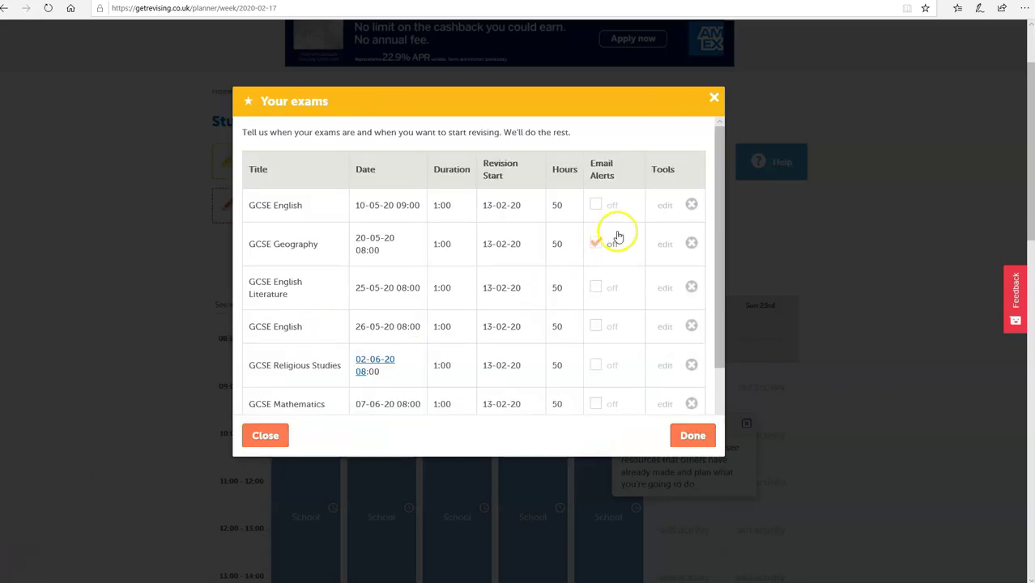
pyautogui.moveTo(722, 189); pyautogui.dragTo(727, 243)
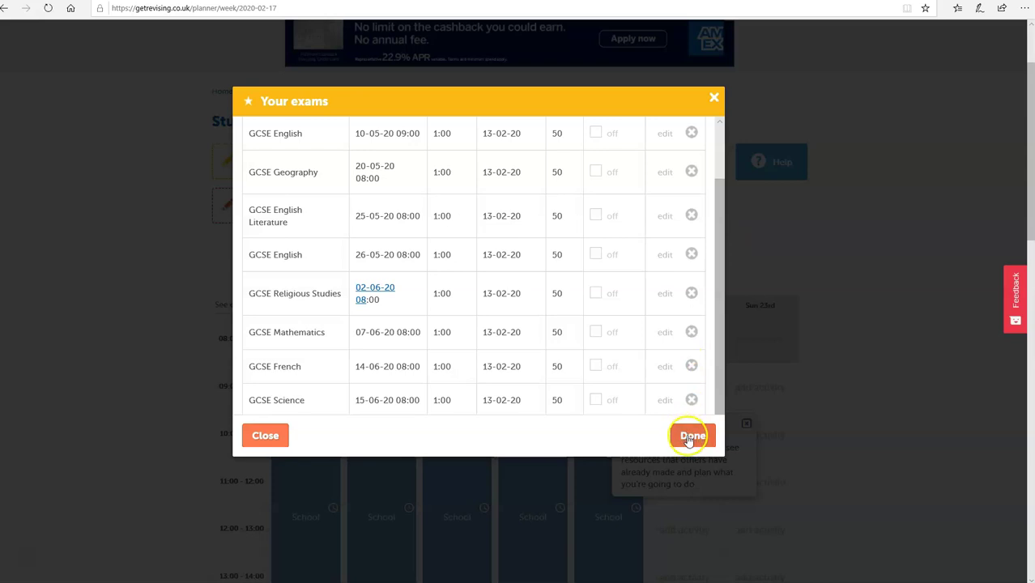
pyautogui.click(689, 436)
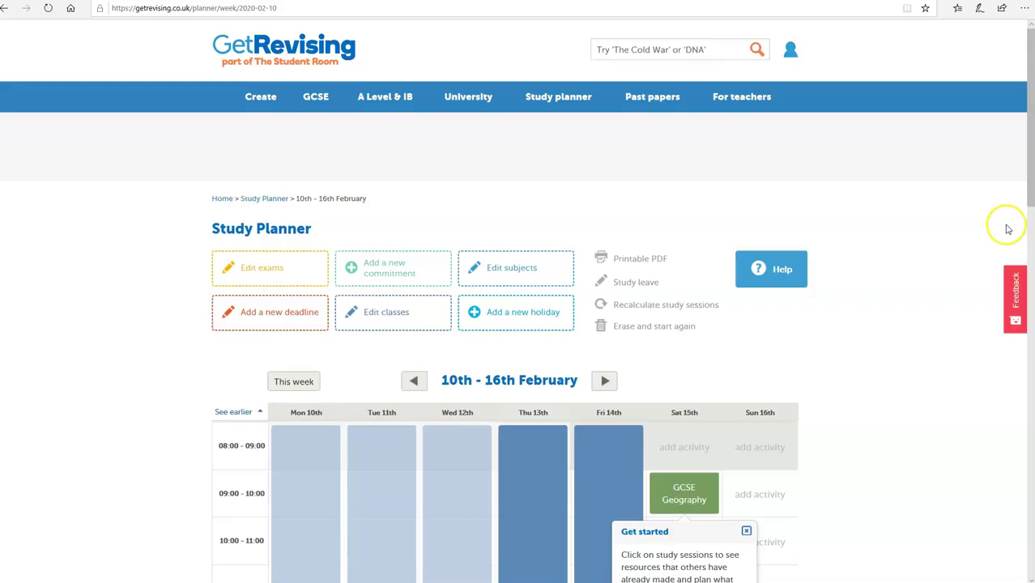
# Examine the study sessions in the planner week by week, from 10 February through to 1 March.
pyautogui.moveTo(1028, 160); pyautogui.dragTo(1021, 212)
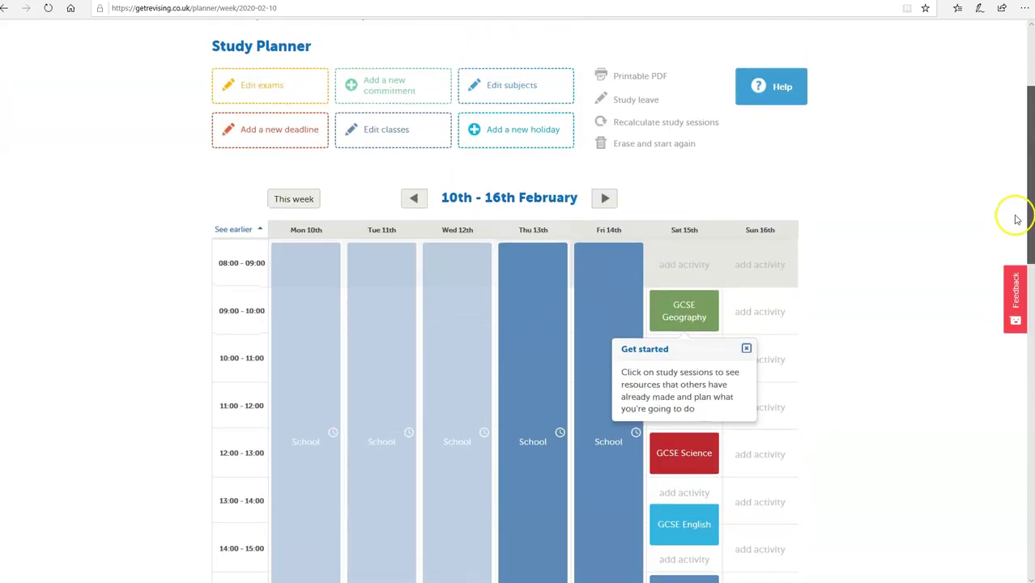
pyautogui.click(602, 186)
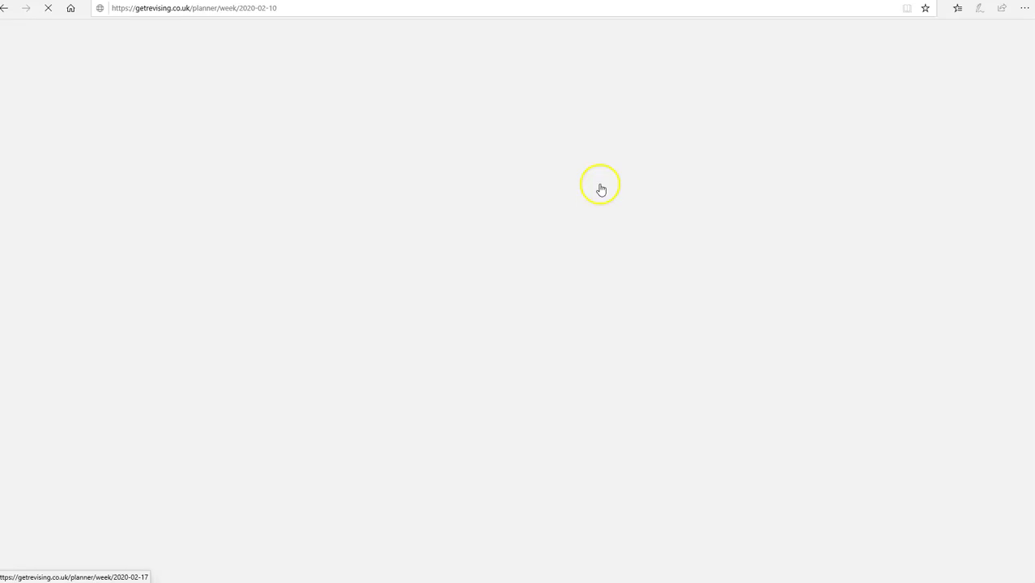
pyautogui.moveTo(1029, 148); pyautogui.dragTo(1020, 217)
pyautogui.click(605, 146)
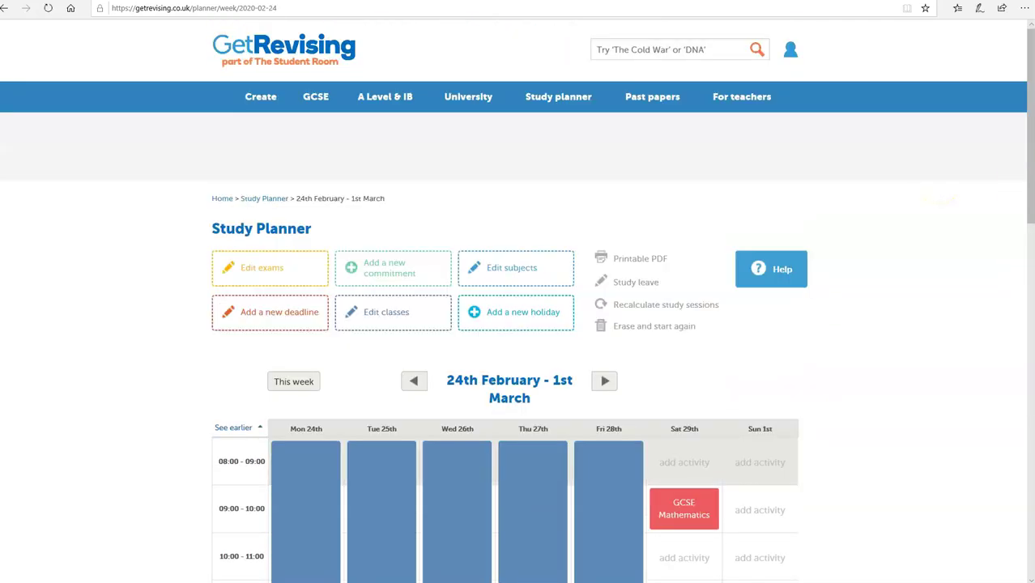
pyautogui.moveTo(1029, 186); pyautogui.dragTo(1028, 138)
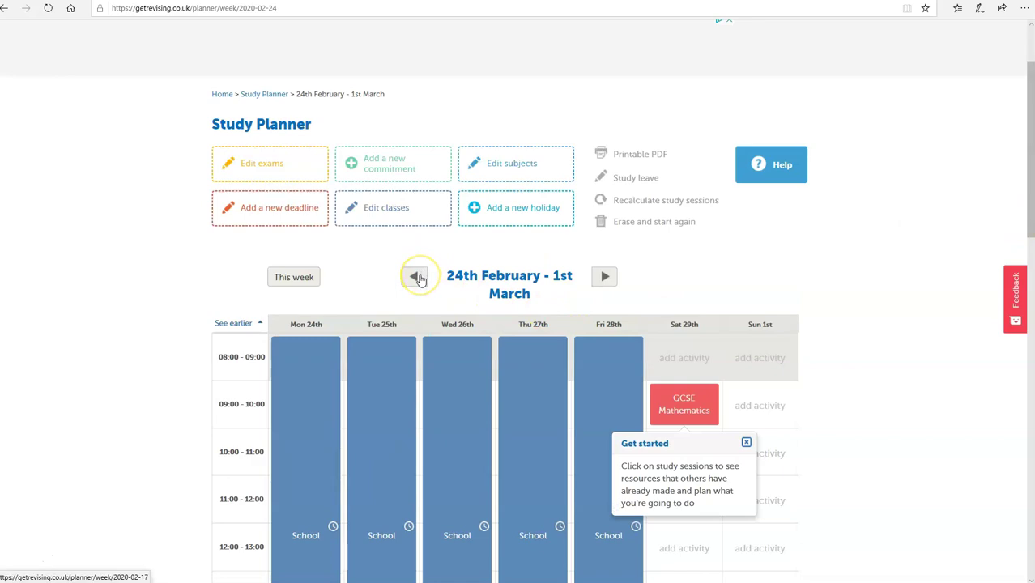
# In the week of 17–23 February, delete only the School class on Tuesday 18th, without its future repeats.
pyautogui.click(415, 278)
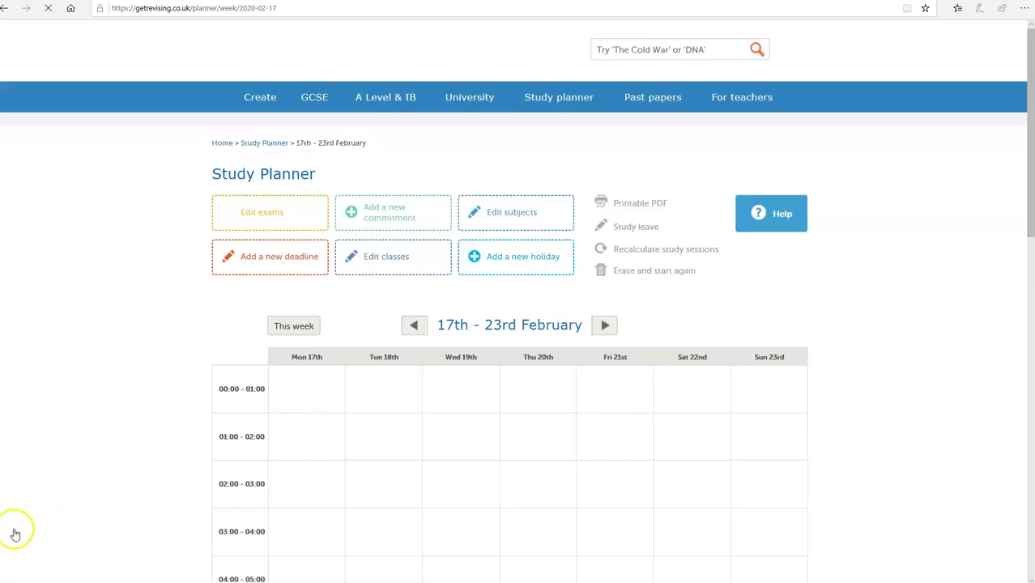
pyautogui.scroll(-4, 20, 551)
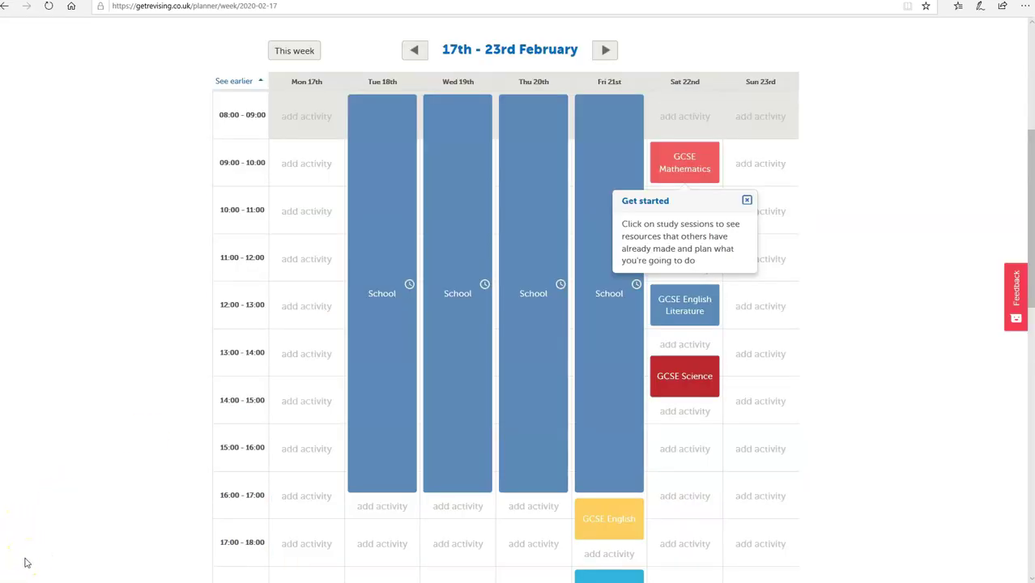
pyautogui.click(382, 294)
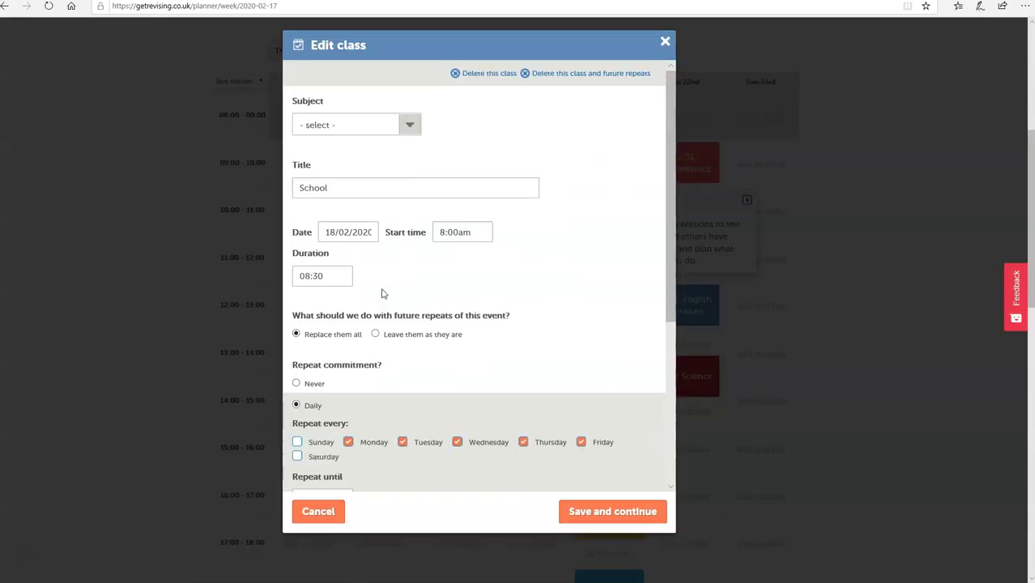
pyautogui.click(491, 37)
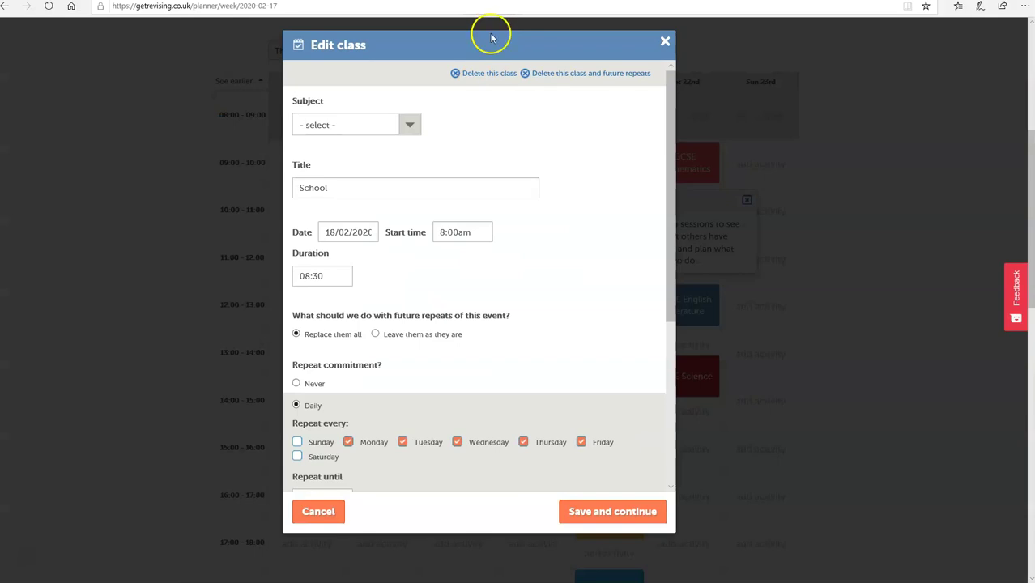
pyautogui.click(485, 74)
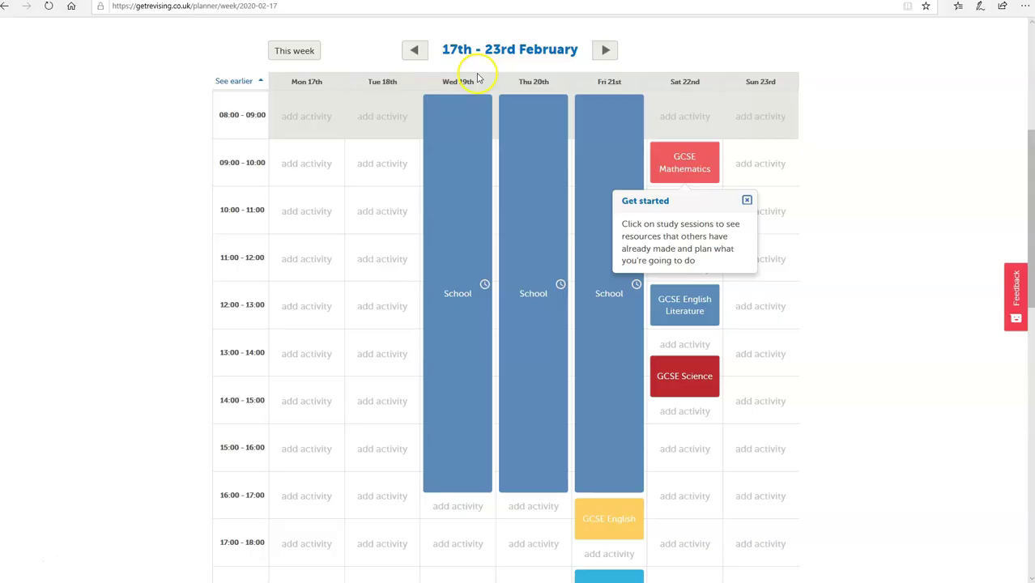
# Delete the single School classes on Wednesday 19th and Thursday 20th February, without their future repeats.
pyautogui.click(458, 295)
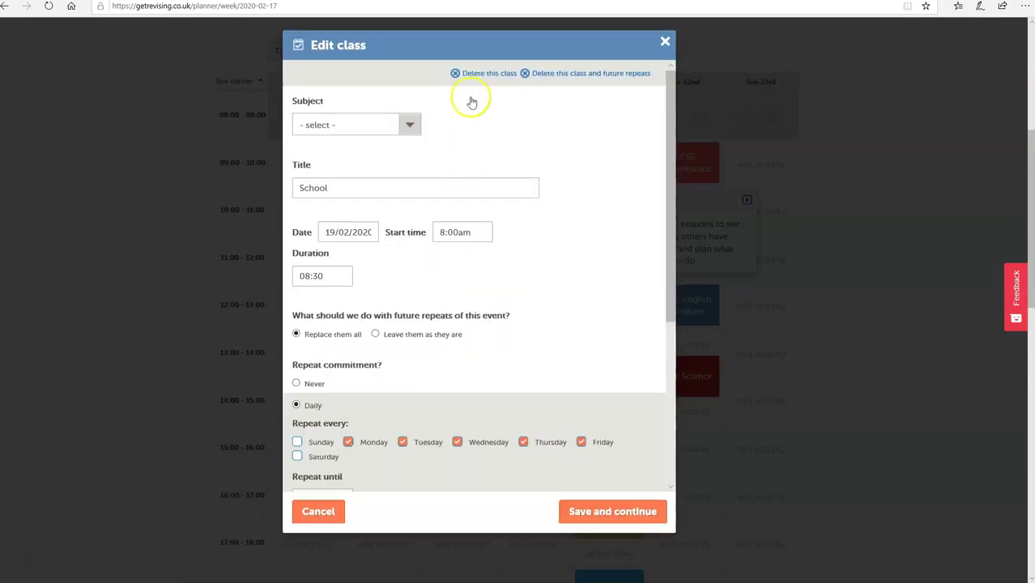
pyautogui.click(478, 73)
pyautogui.click(532, 289)
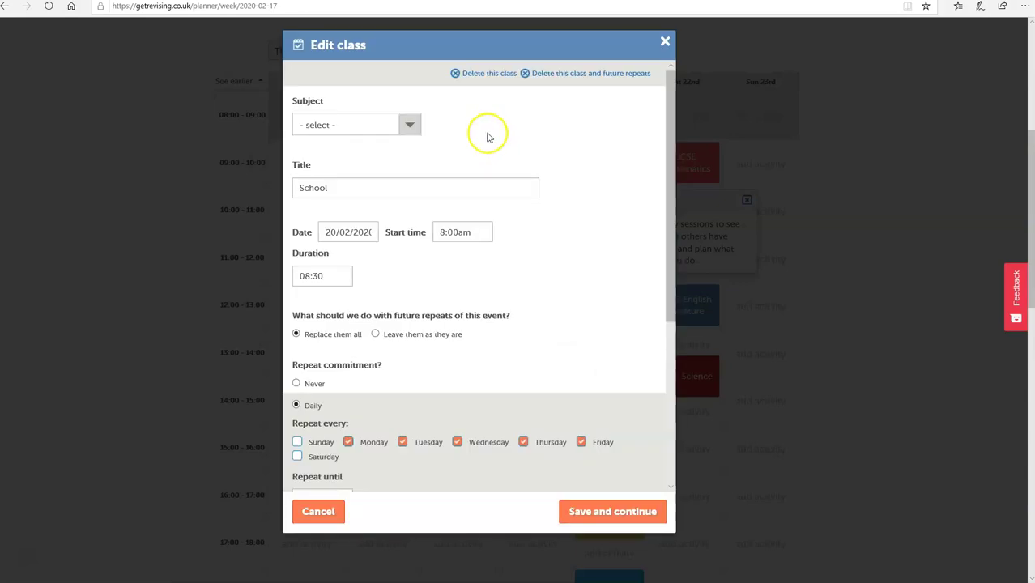
pyautogui.click(486, 75)
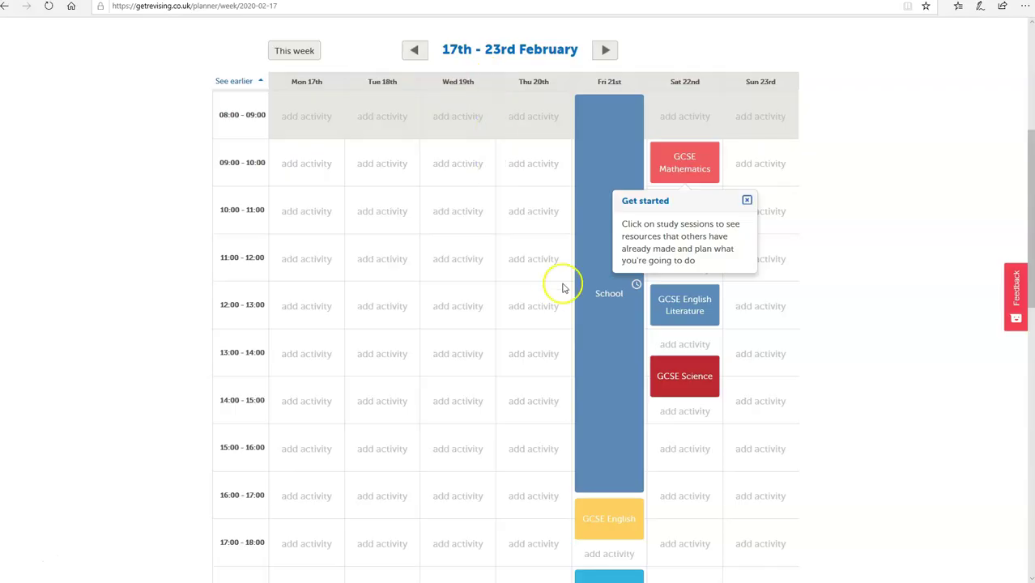
# Delete only the School class on Friday 21st February, without its future repeats.
pyautogui.click(609, 291)
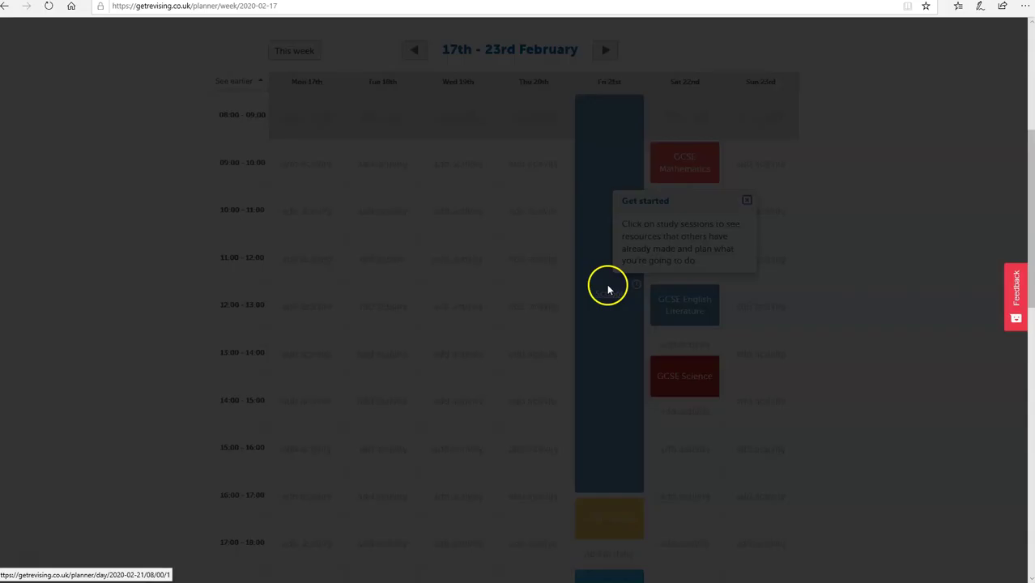
pyautogui.click(489, 74)
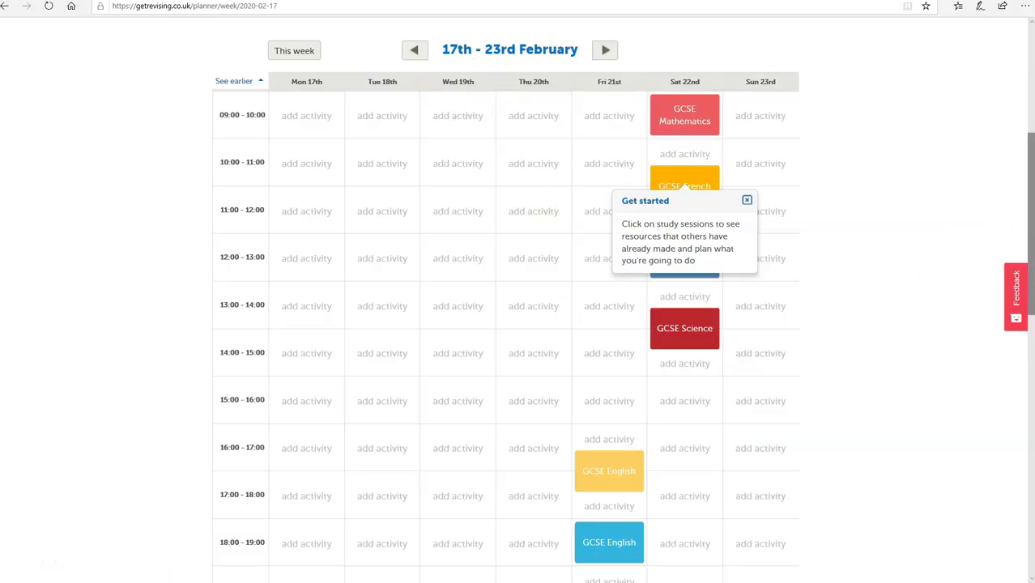
# Examine the planner weeks of 16–22 March, 10–16 February and 17–23 February to see how the study sessions are distributed.
pyautogui.scroll(-5, 1017, 215)
pyautogui.scroll(6, 1016, 215)
pyautogui.scroll(-4, 1017, 215)
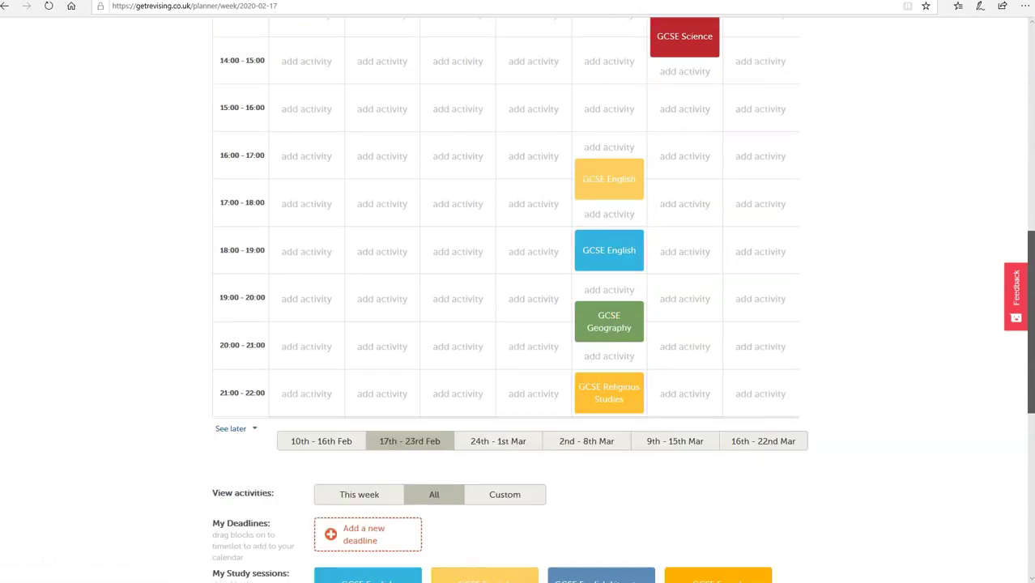
pyautogui.scroll(-1, 828, 403)
pyautogui.click(763, 396)
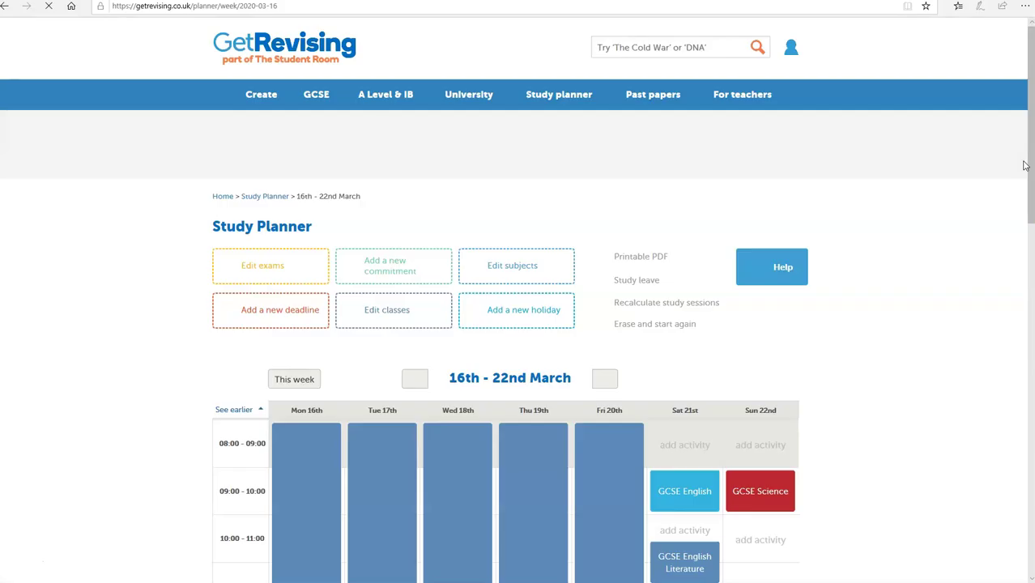
pyautogui.moveTo(1025, 112); pyautogui.dragTo(1015, 318)
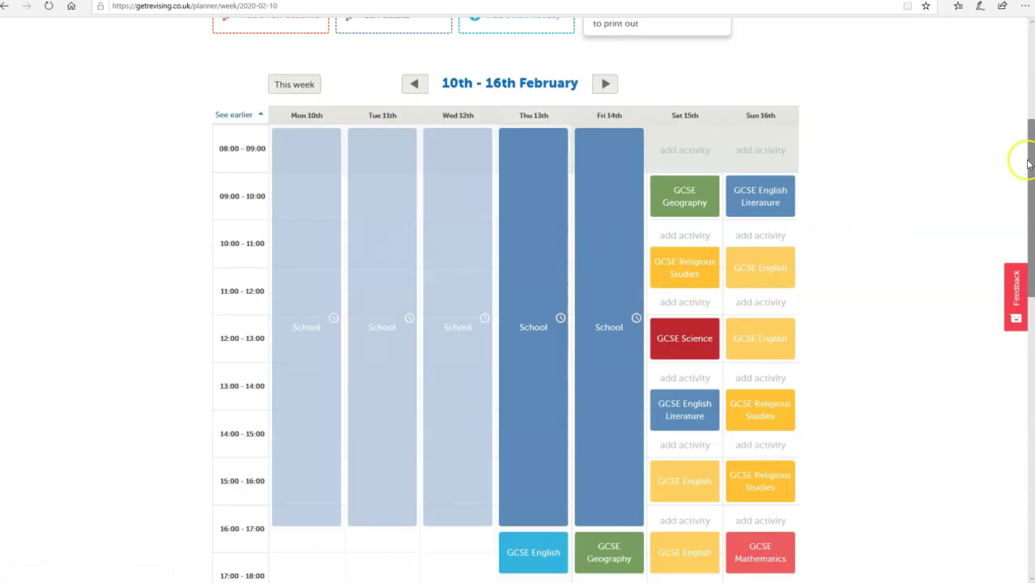
pyautogui.moveTo(1029, 164); pyautogui.dragTo(1027, 223)
pyautogui.scroll(-4, 519, 300)
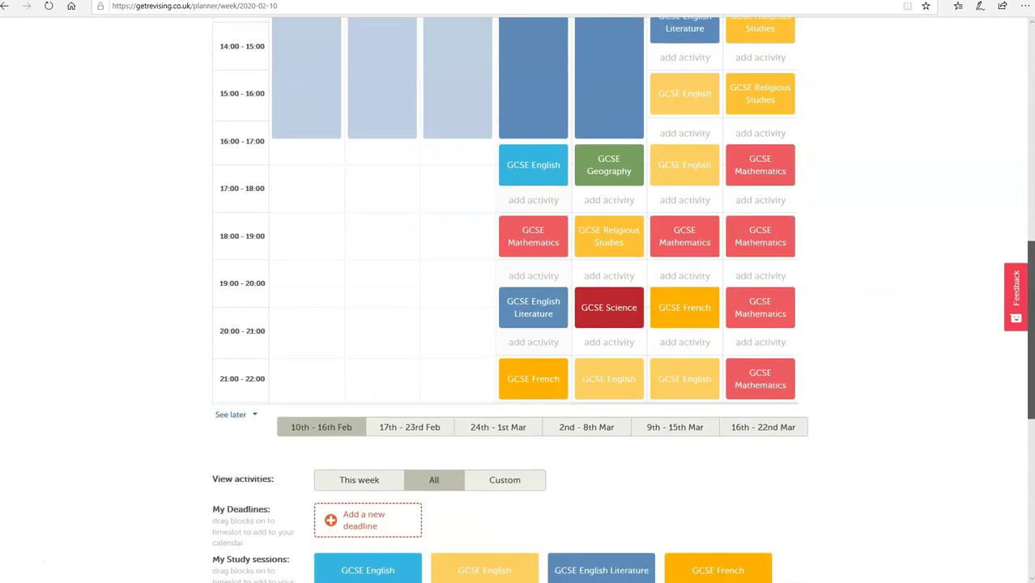
pyautogui.scroll(-1, 518, 300)
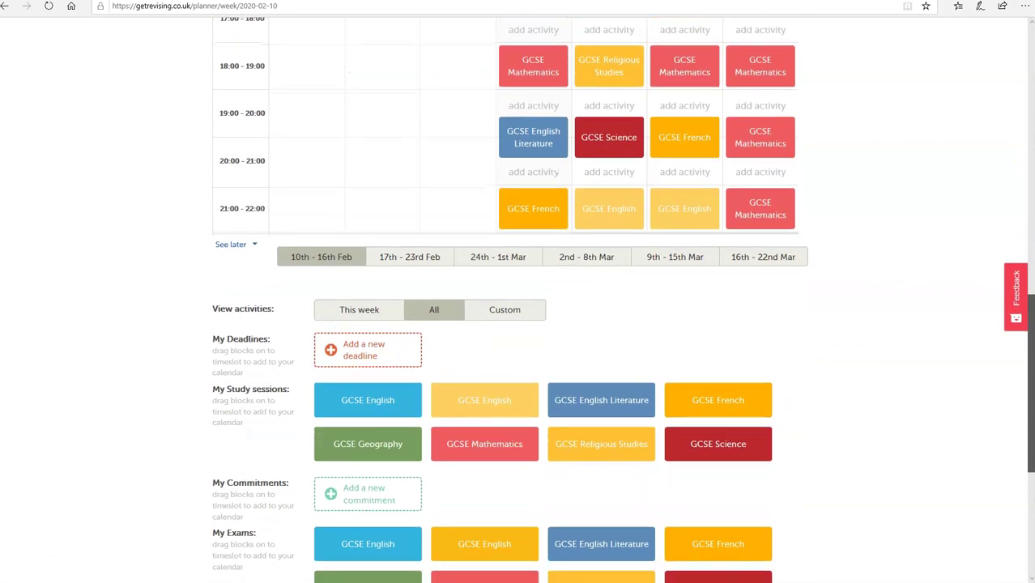
pyautogui.scroll(-2, 519, 300)
pyautogui.moveTo(1020, 407); pyautogui.dragTo(1021, 186)
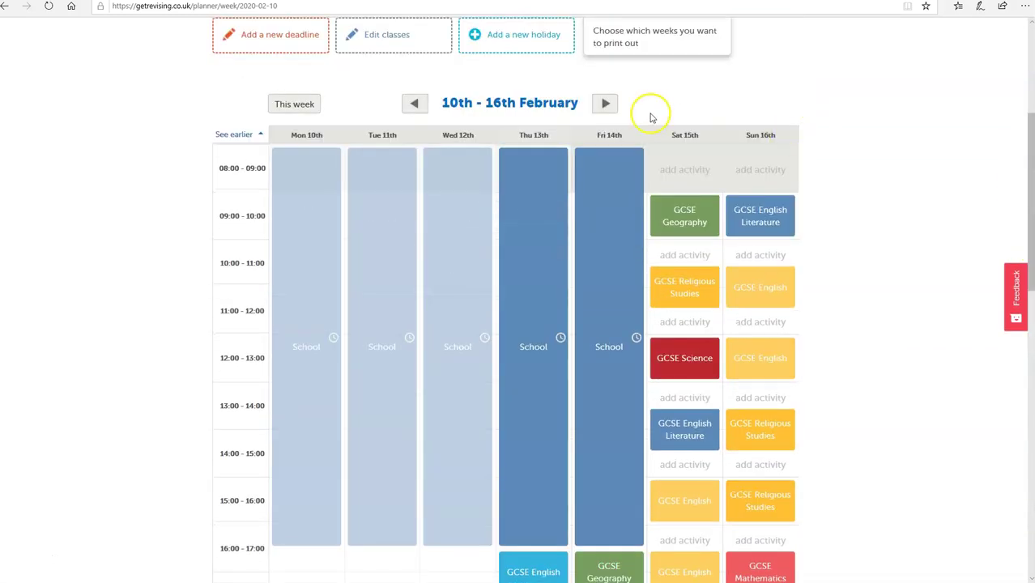
pyautogui.click(605, 102)
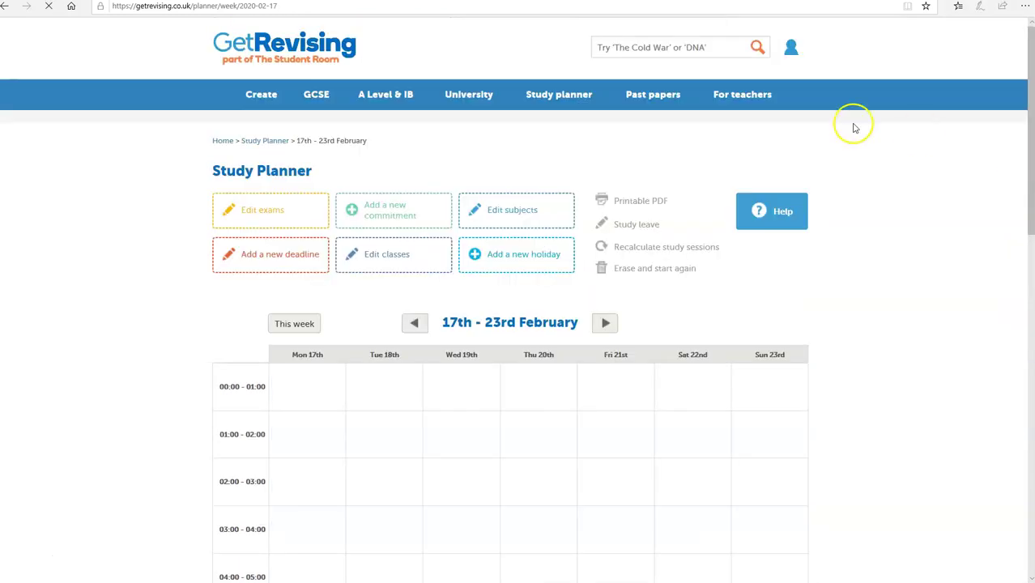
pyautogui.moveTo(1027, 166); pyautogui.dragTo(1028, 368)
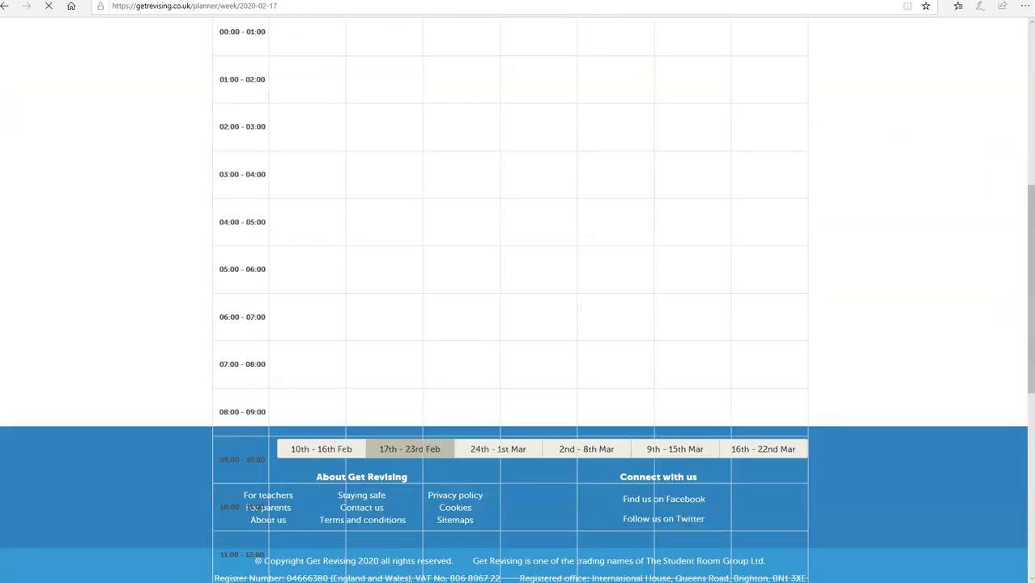
pyautogui.scroll(5, 1005, 92)
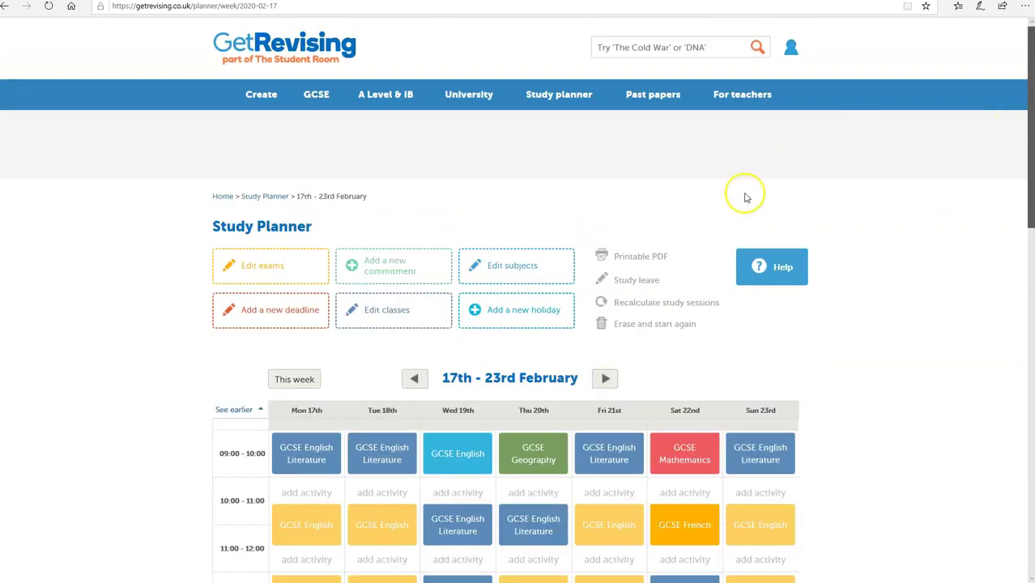
# Start a new commitment dated 19/02/2020 with a start time of 5:00pm.
pyautogui.moveTo(1027, 129); pyautogui.dragTo(1027, 401)
pyautogui.click(343, 502)
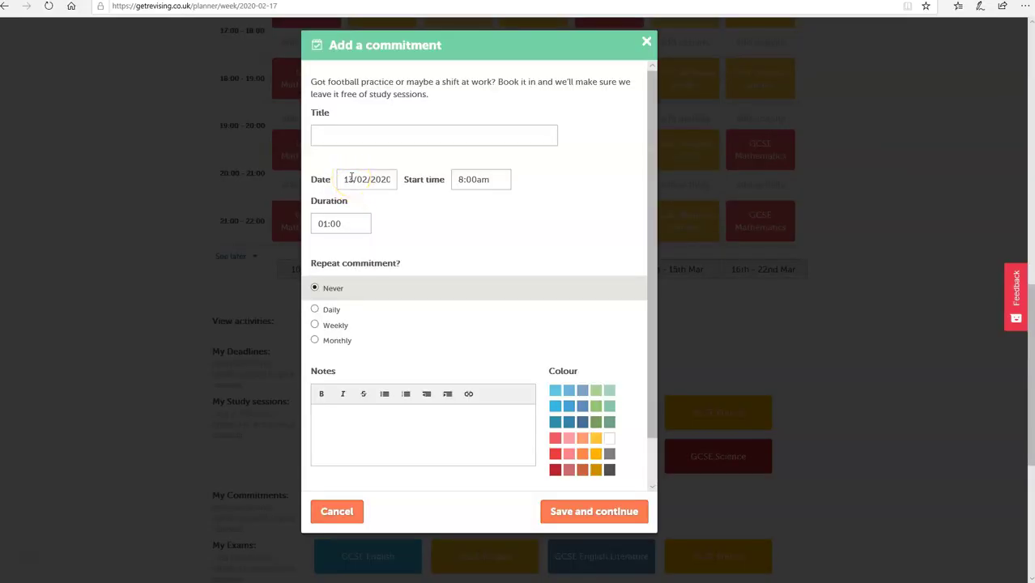
pyautogui.click(353, 178)
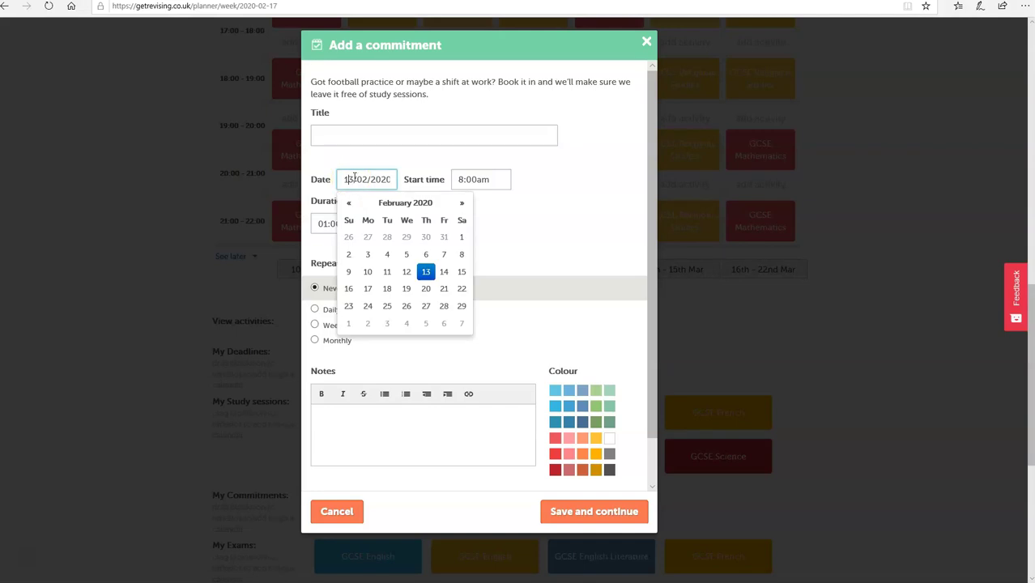
pyautogui.moveTo(357, 178); pyautogui.dragTo(405, 293)
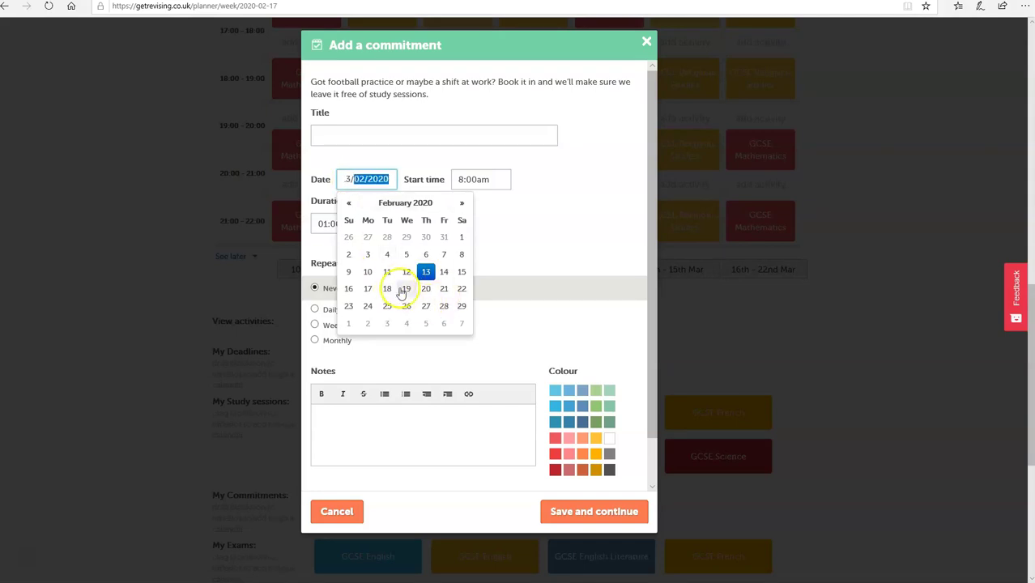
pyautogui.click(406, 293)
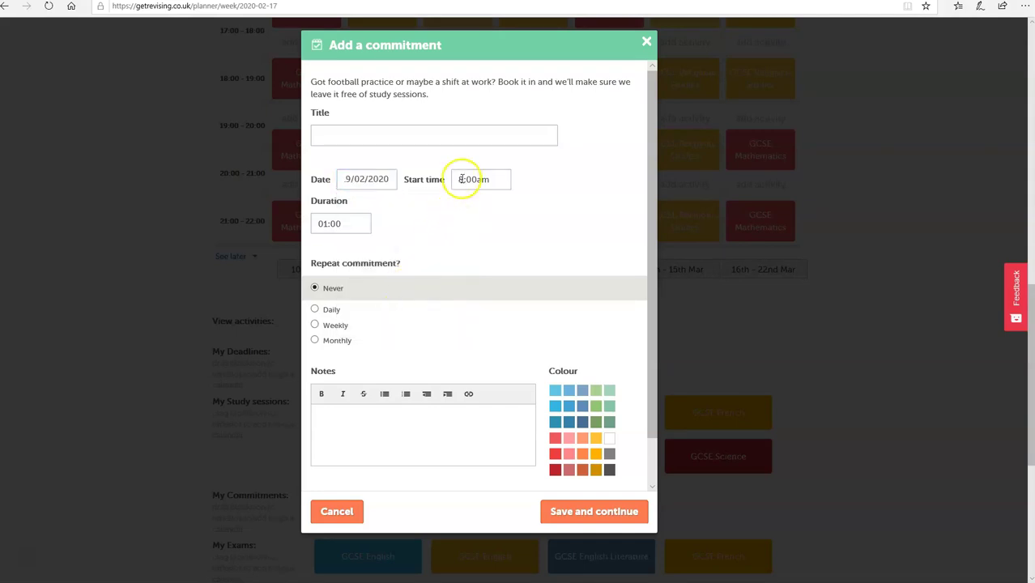
pyautogui.moveTo(461, 180); pyautogui.dragTo(451, 183)
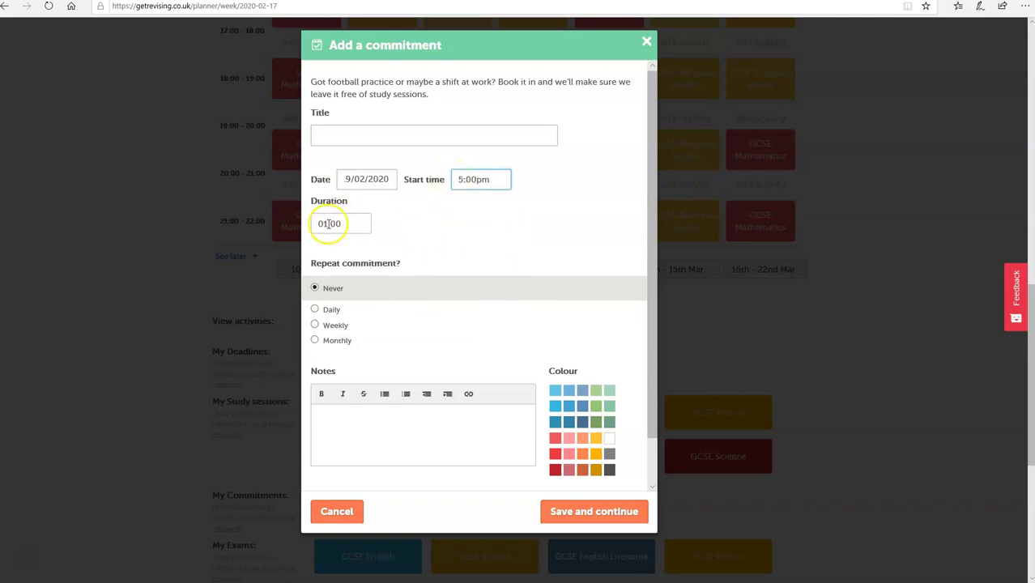
# Set the commitment's duration to 03:00, repeat it weekly, title it Football and save it.
pyautogui.click(324, 225)
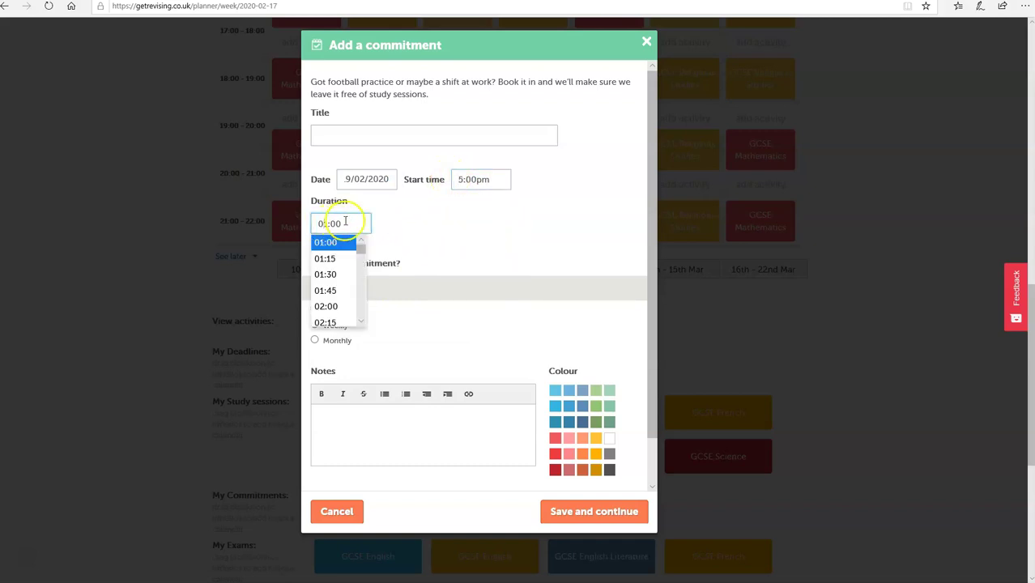
pyautogui.click(361, 323)
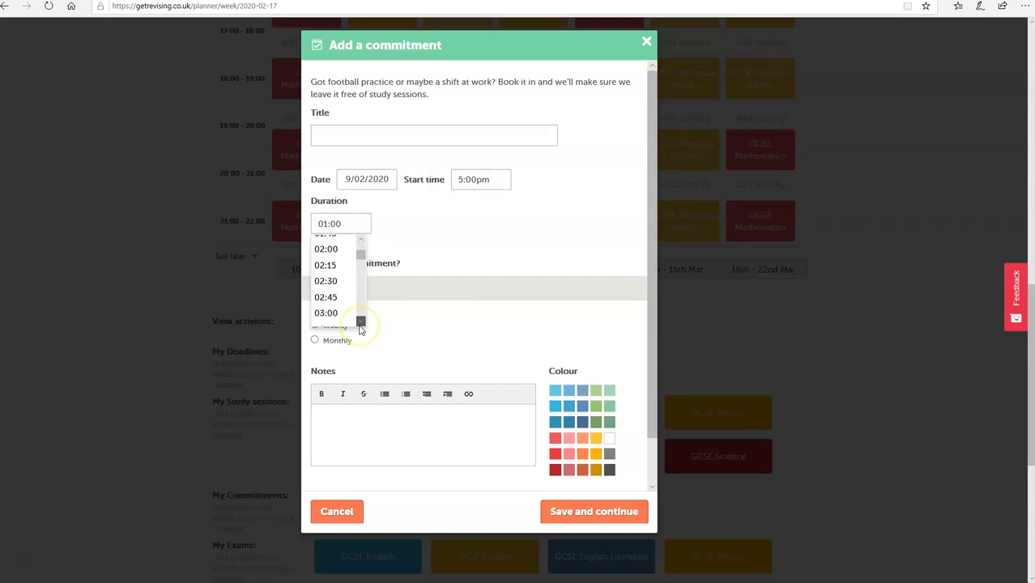
pyautogui.click(329, 300)
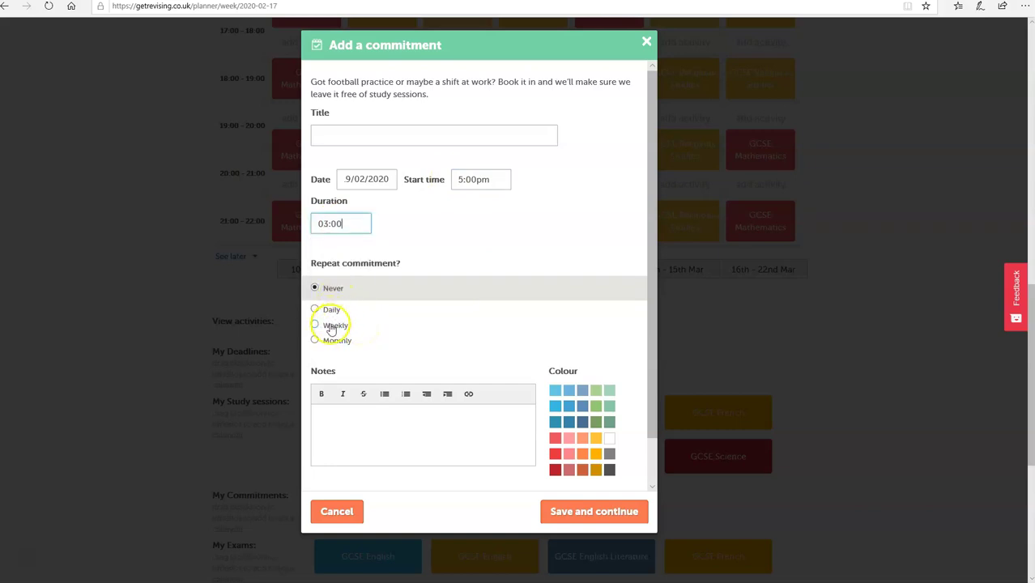
pyautogui.click(330, 327)
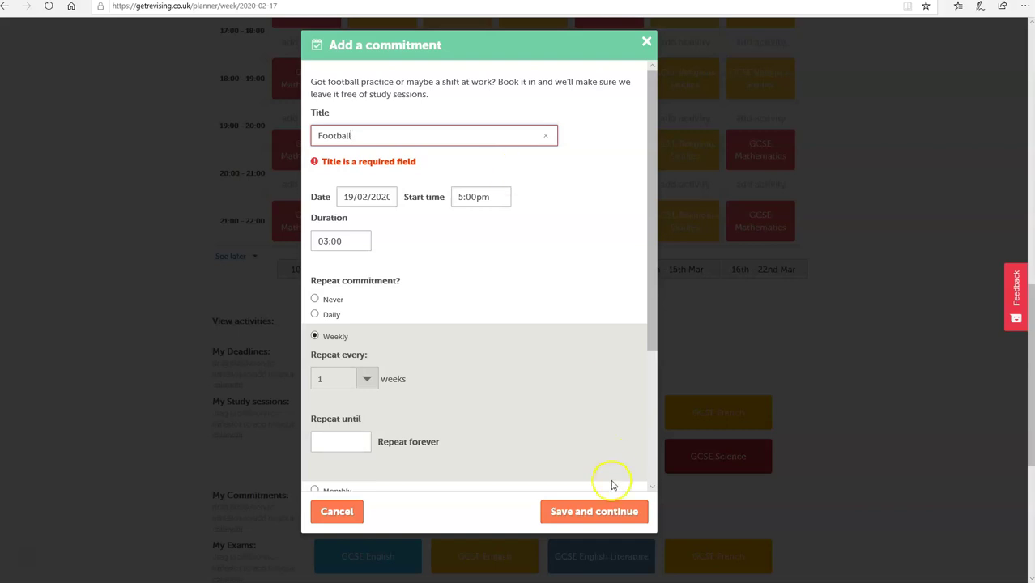
pyautogui.click(594, 511)
# Start another commitment titled SaturdayRest, dated 15/02/2020.
pyautogui.moveTo(1032, 340); pyautogui.dragTo(1027, 234)
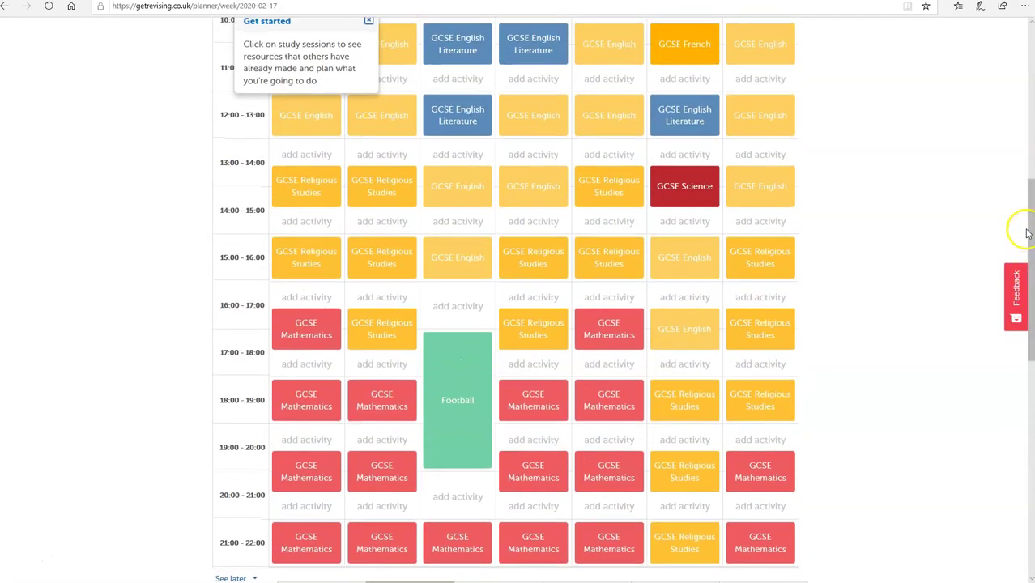
pyautogui.click(462, 370)
pyautogui.moveTo(1033, 324); pyautogui.dragTo(984, 497)
pyautogui.click(363, 579)
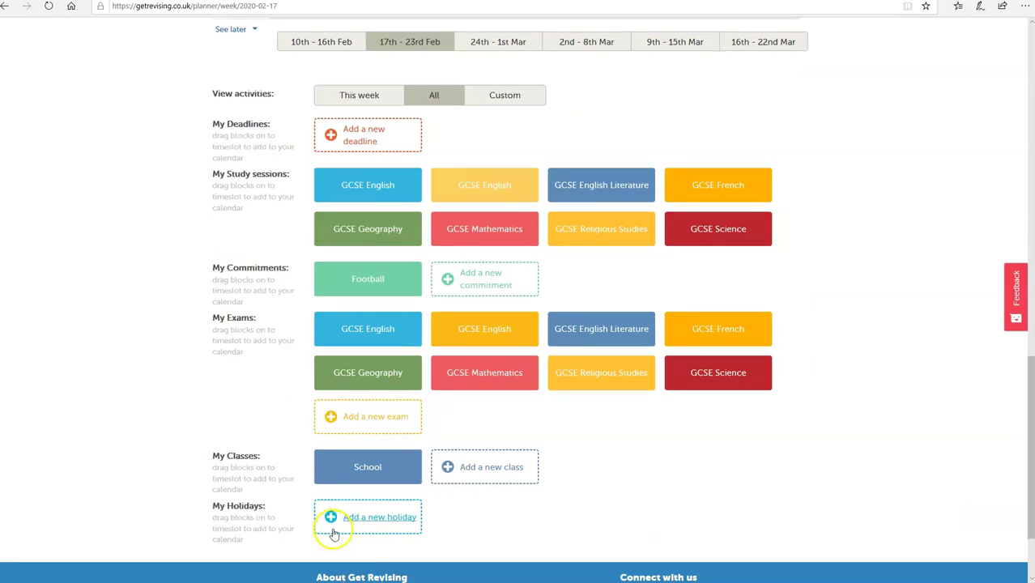
pyautogui.click(491, 281)
pyautogui.click(358, 133)
pyautogui.write('SaturdayRest')
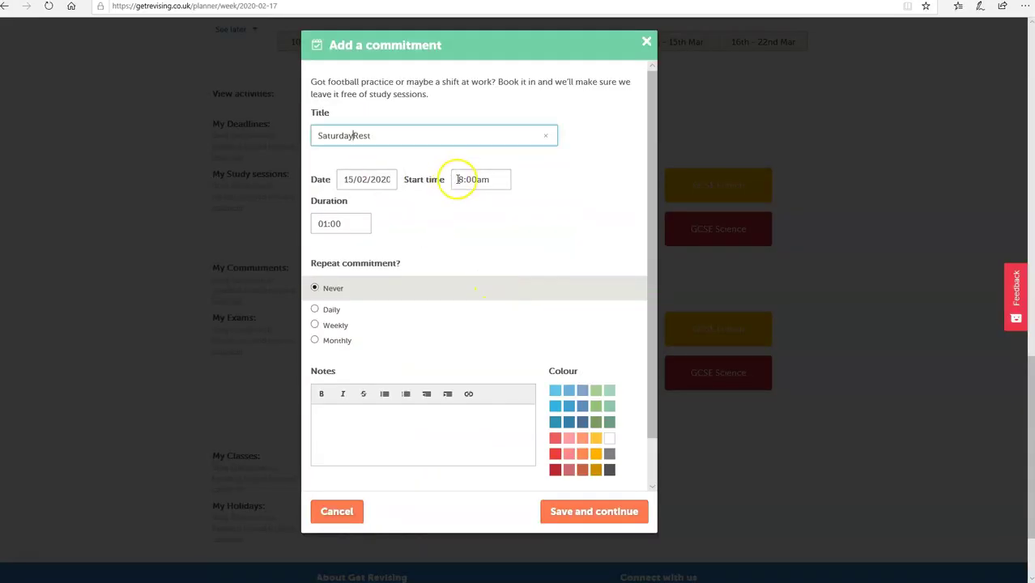
# Set SaturdayRest to start at 5:00pm for 05:00 hours, repeating weekly, and save the commitment.
pyautogui.click(459, 180)
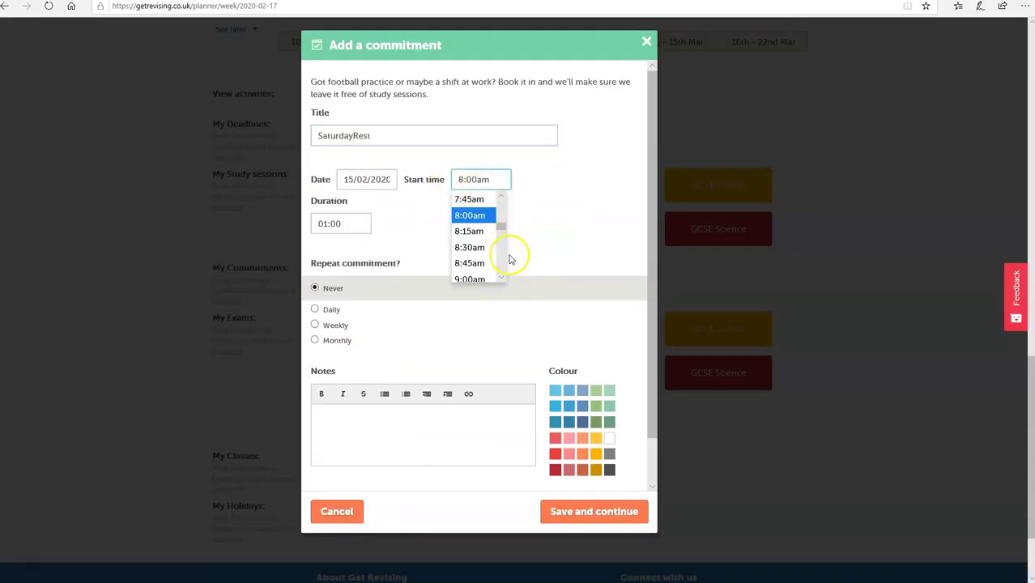
pyautogui.moveTo(501, 279); pyautogui.dragTo(501, 280)
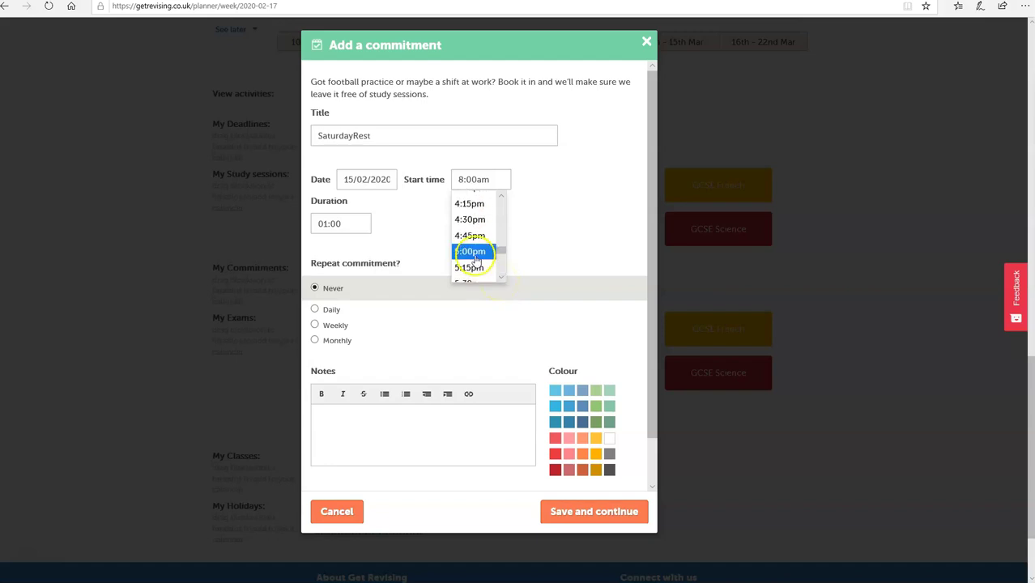
pyautogui.click(472, 252)
pyautogui.click(328, 224)
pyautogui.write('5')
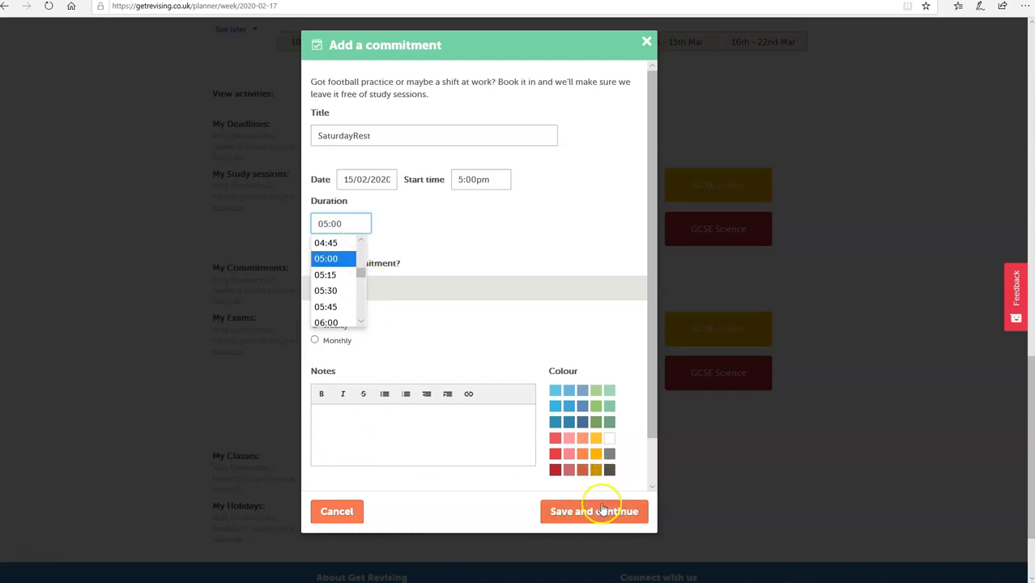
pyautogui.click(602, 511)
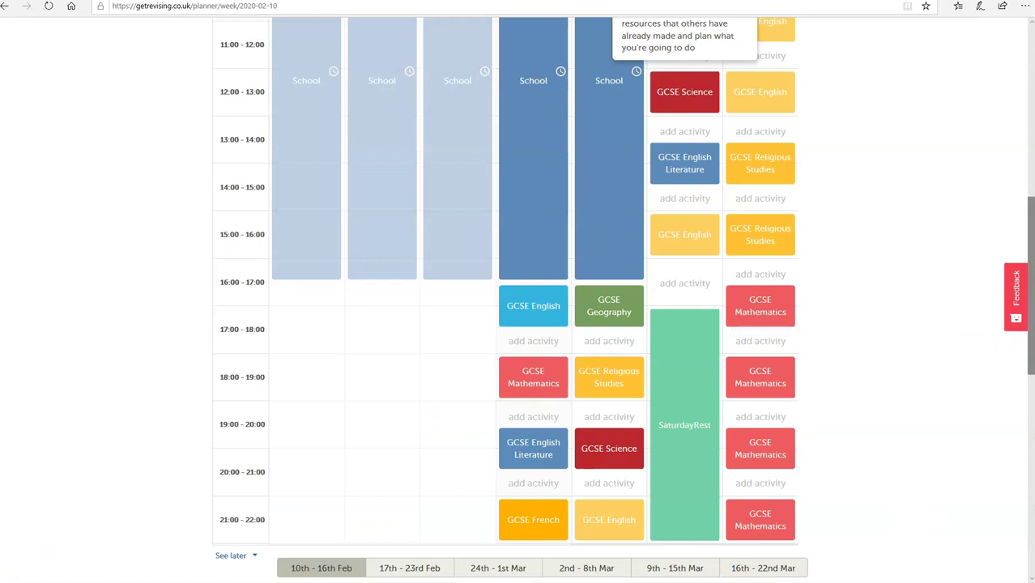
# In the week of 17–23 February, delete the 13:30 GCSE Religious Studies session on Tuesday 18th.
pyautogui.moveTo(1031, 353); pyautogui.dragTo(1011, 262)
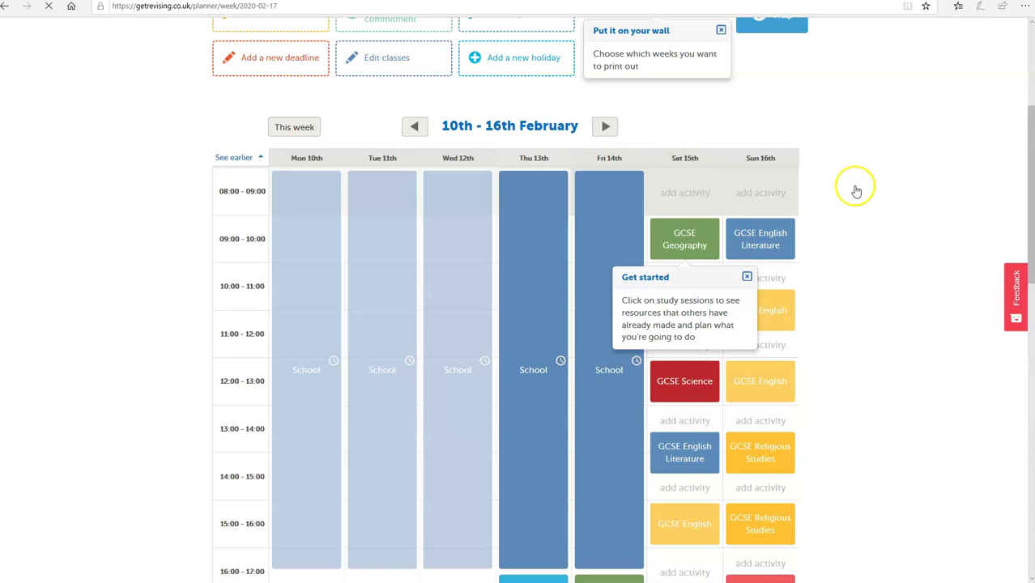
pyautogui.scroll(-4, 556, 268)
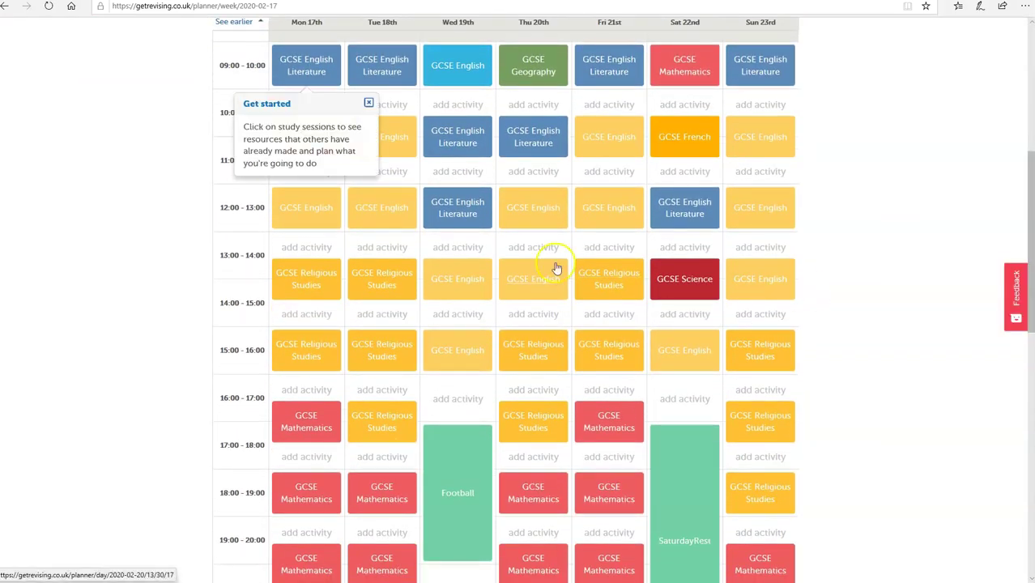
pyautogui.click(372, 278)
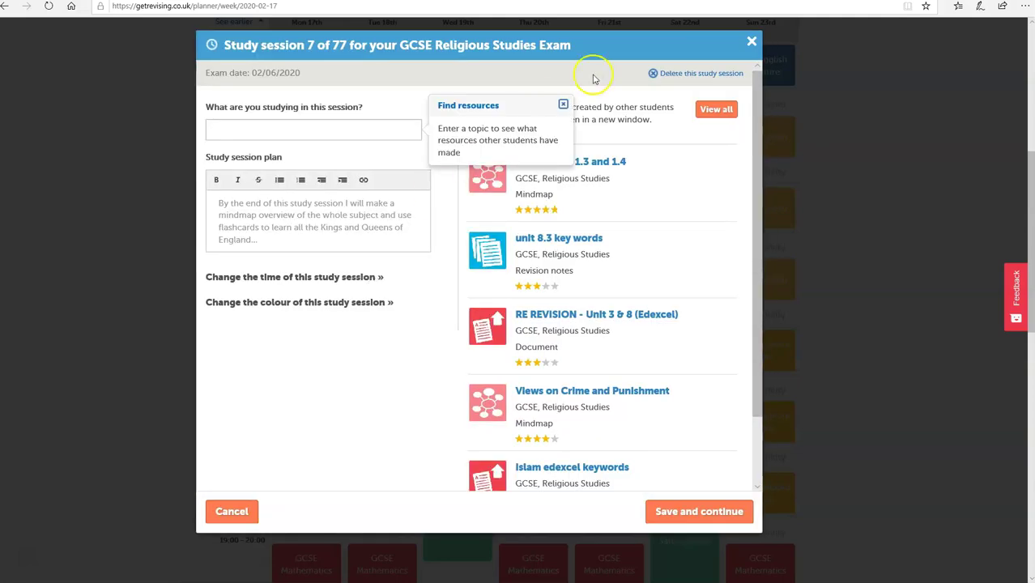
pyautogui.click(684, 74)
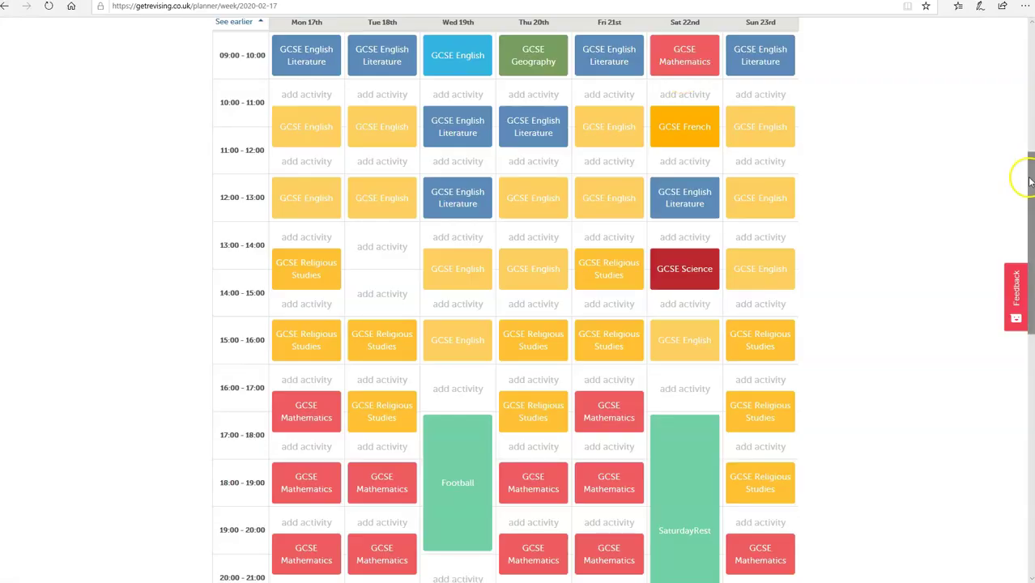
# Open the GCSE Science study session on Saturday 22nd February to view its details and suggested resources.
pyautogui.scroll(-5, 1032, 173)
pyautogui.scroll(-3, 467, 222)
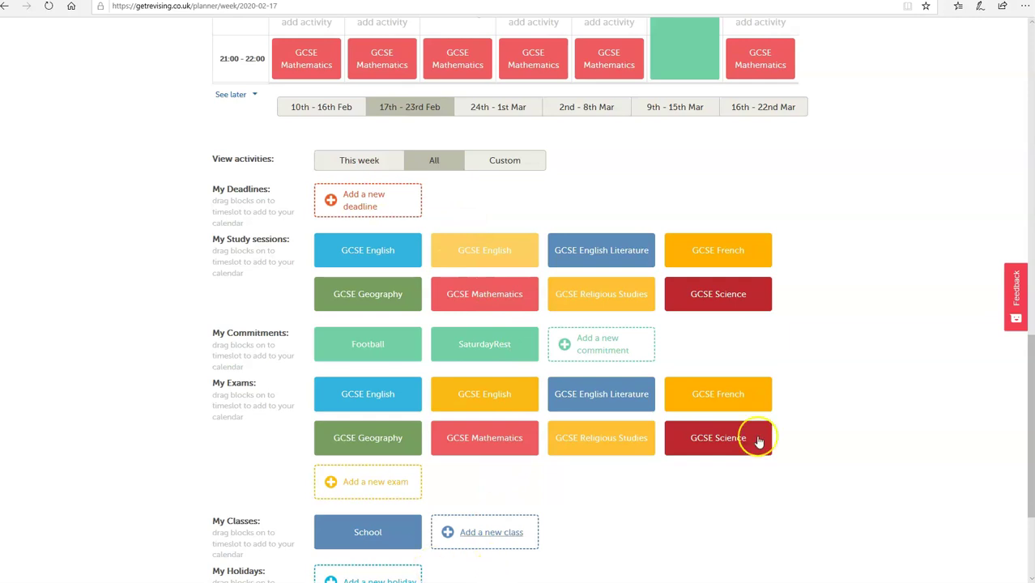
pyautogui.moveTo(1030, 365); pyautogui.dragTo(1006, 155)
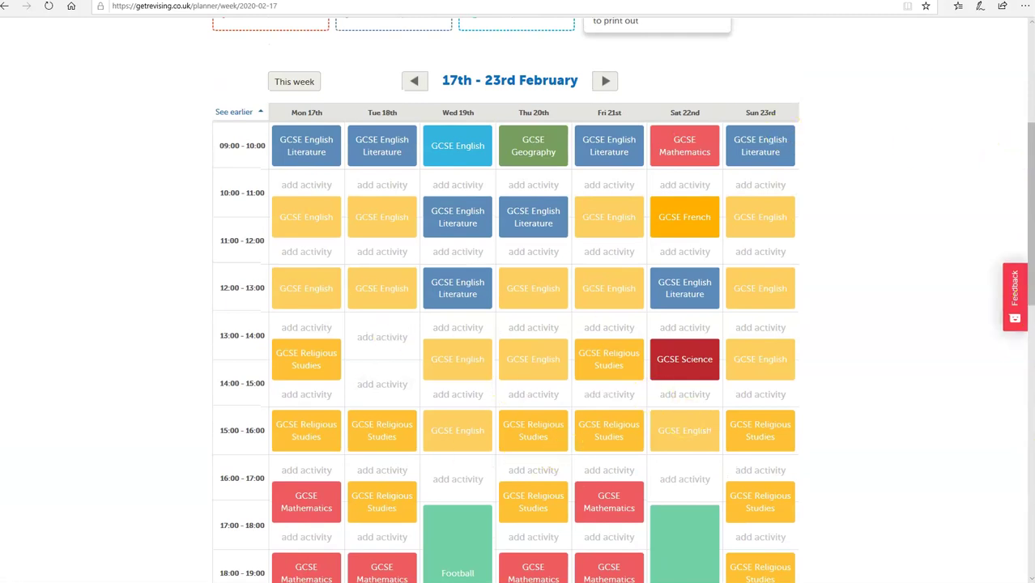
pyautogui.moveTo(1031, 214); pyautogui.dragTo(1031, 180)
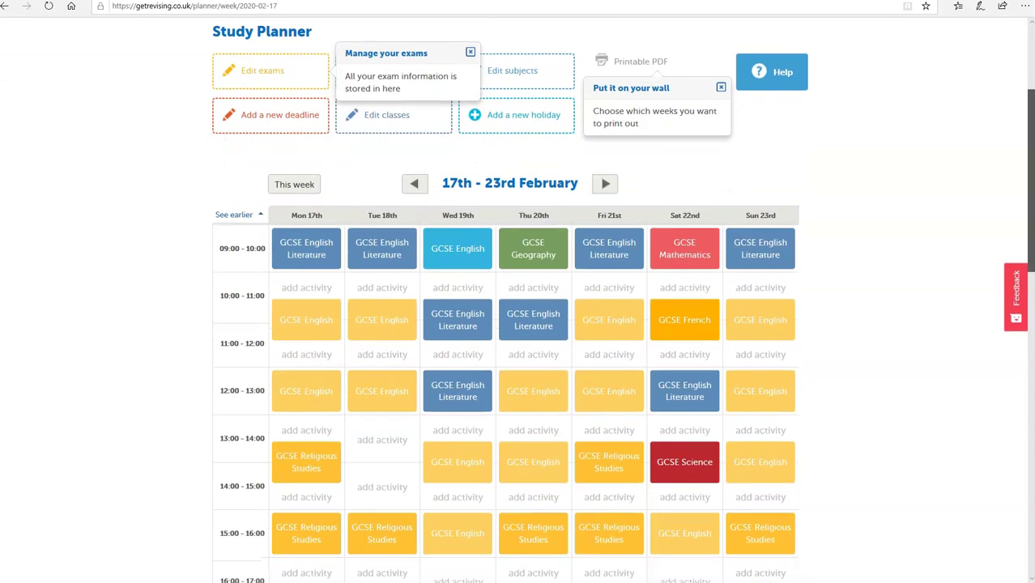
pyautogui.click(690, 465)
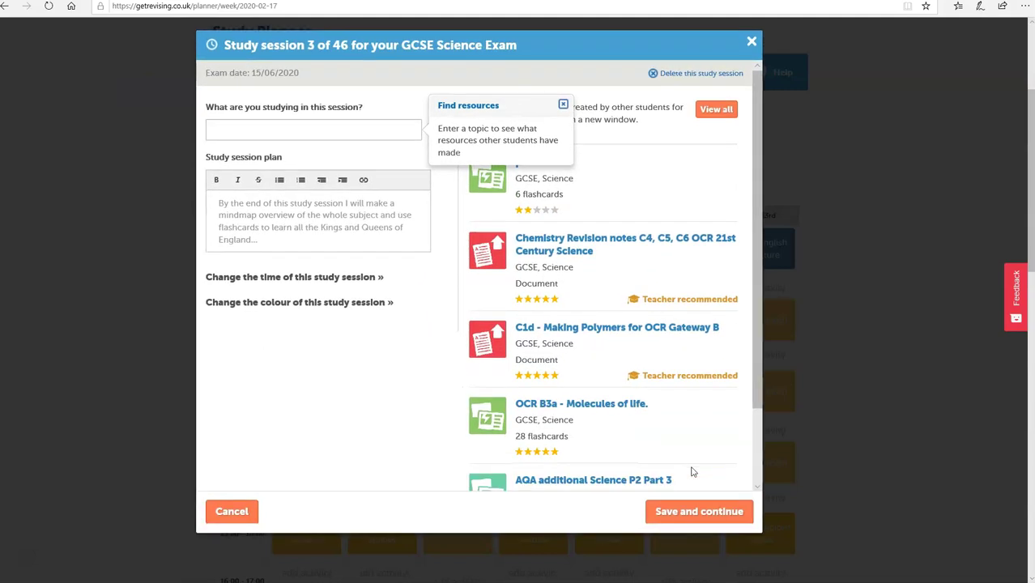
# Set the GCSE Science session's topic to "The eye", leave the study session plan blank, and save the session.
pyautogui.click(389, 136)
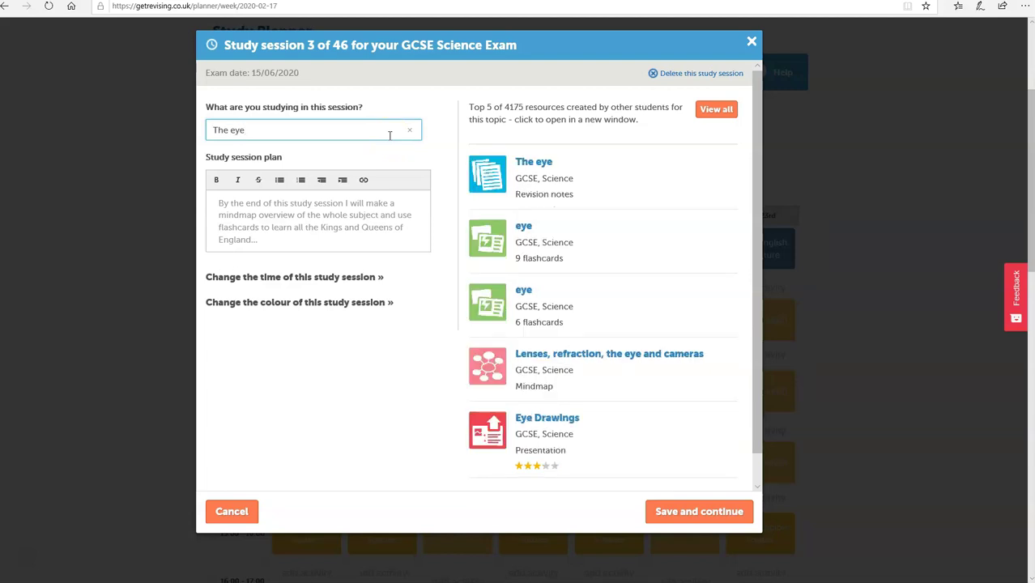
pyautogui.click(292, 250)
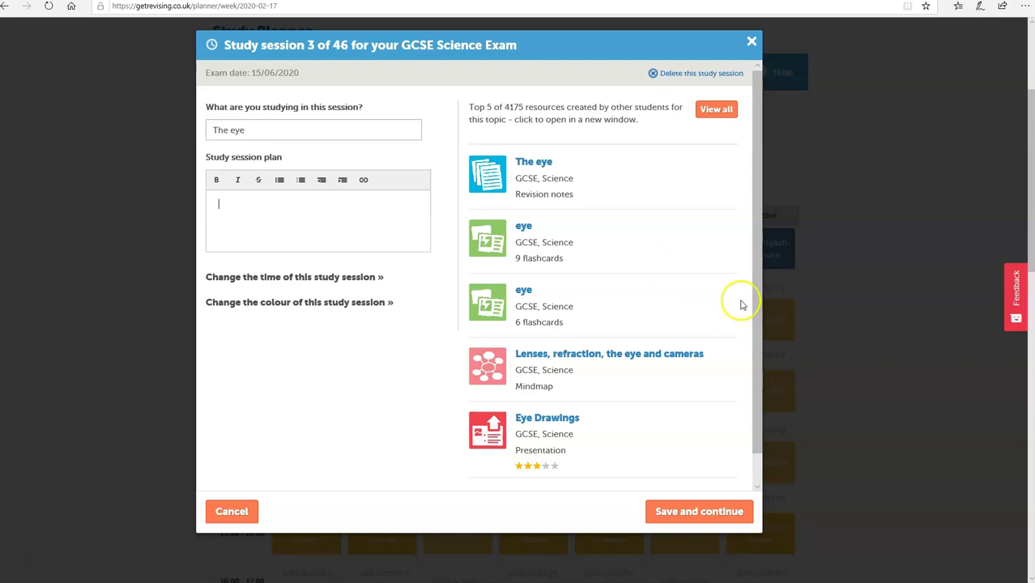
pyautogui.click(710, 512)
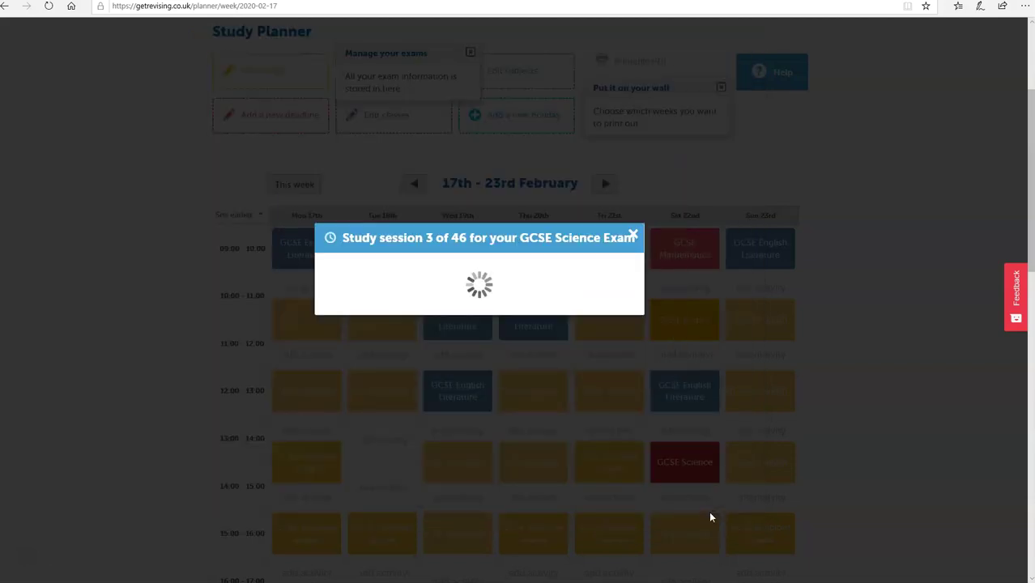
# Advance the planner to the week of 2nd–8th March and review its school hours, commitments and study sessions.
pyautogui.scroll(-10, 709, 511)
pyautogui.scroll(10, 1014, 233)
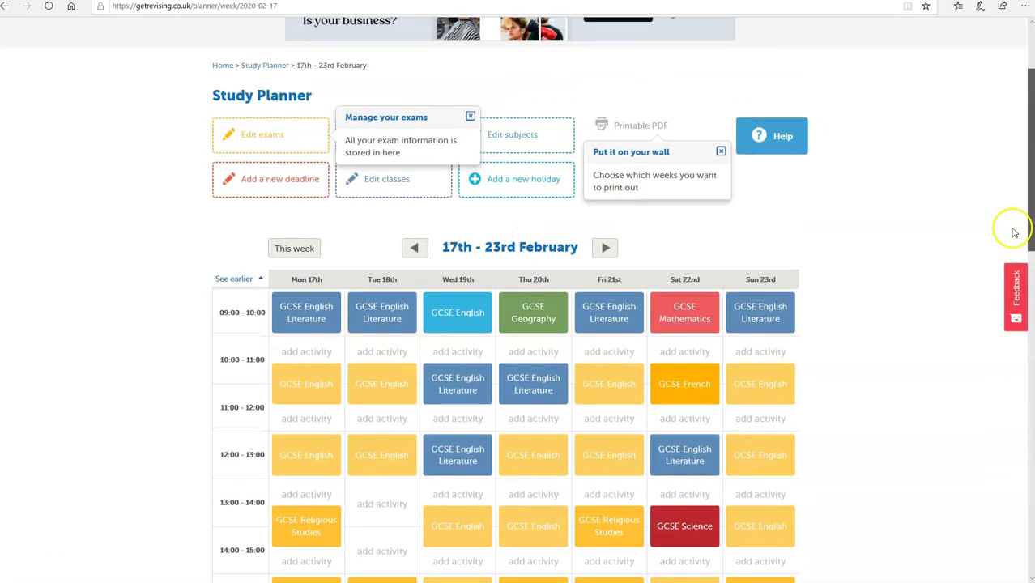
pyautogui.scroll(3, 1013, 227)
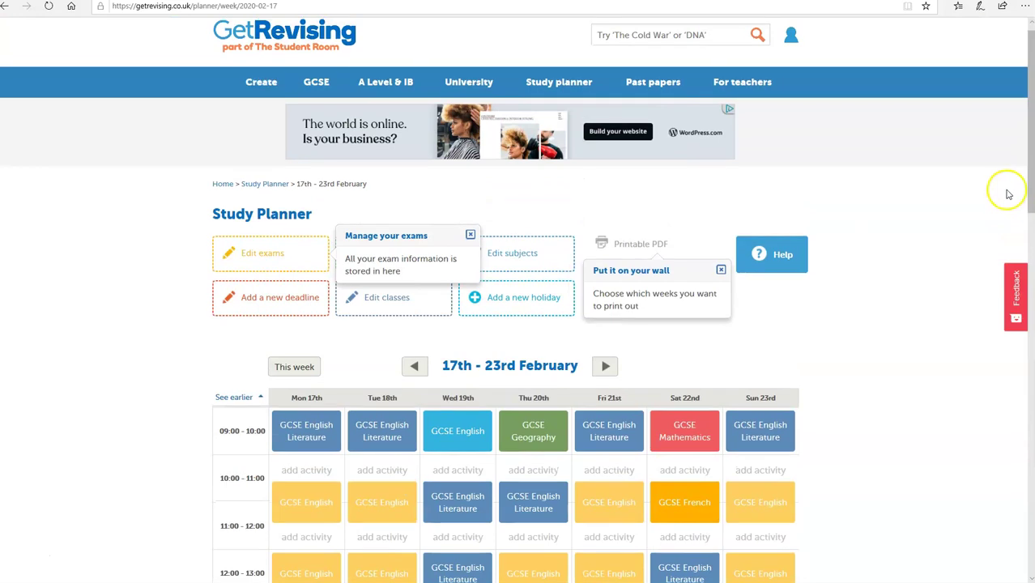
pyautogui.click(604, 370)
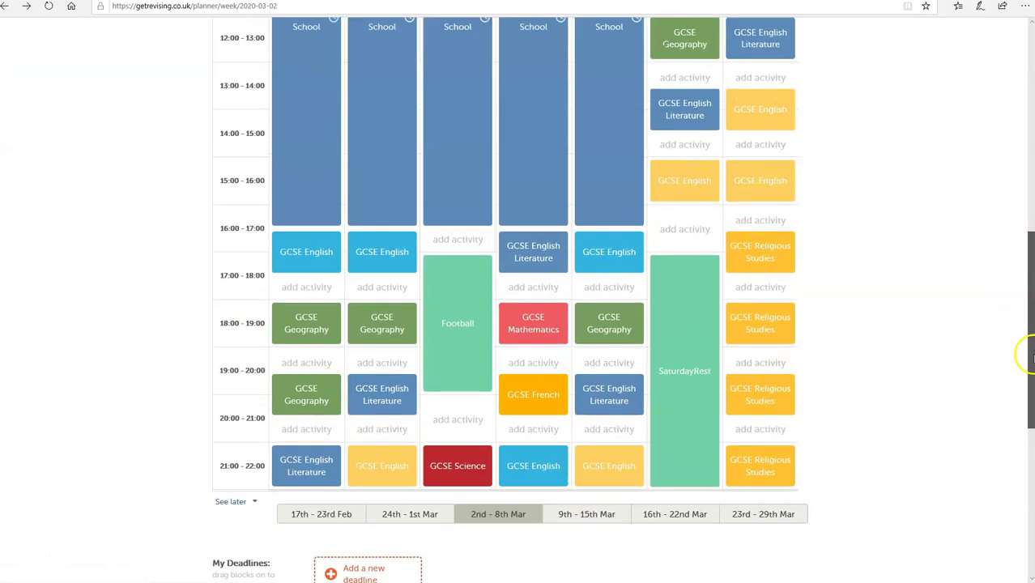
pyautogui.moveTo(1029, 351); pyautogui.dragTo(1001, 199)
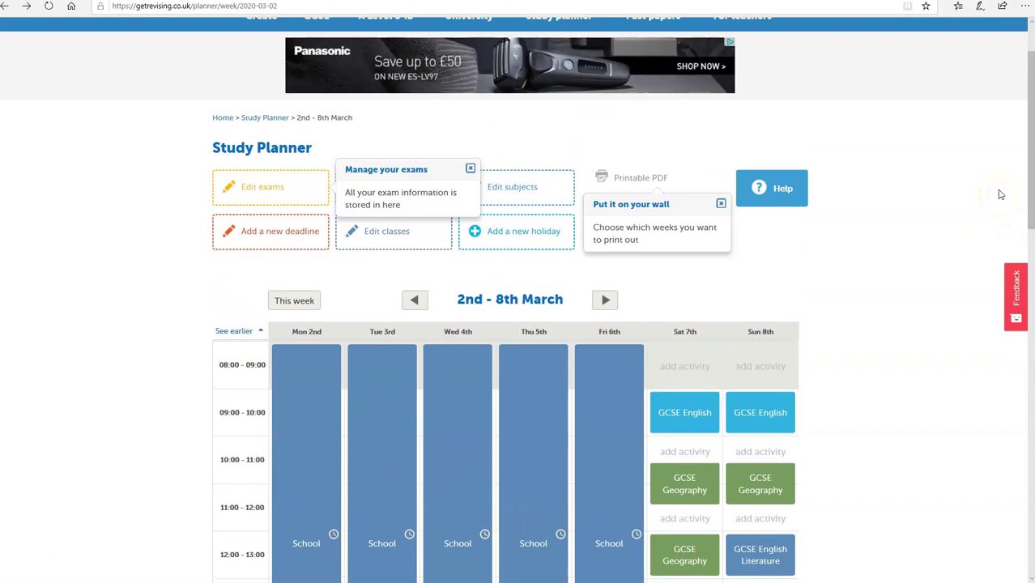
# Dismiss the tips covering the planner options and generate a printable PDF of the planner from 02/03/2020 to 31/03/2020.
pyautogui.click(720, 204)
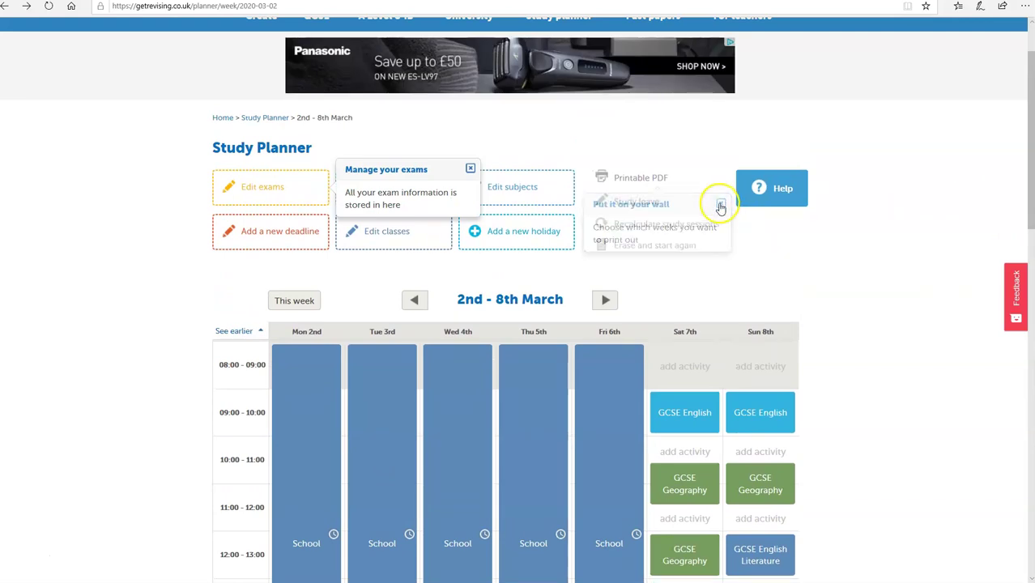
pyautogui.click(470, 168)
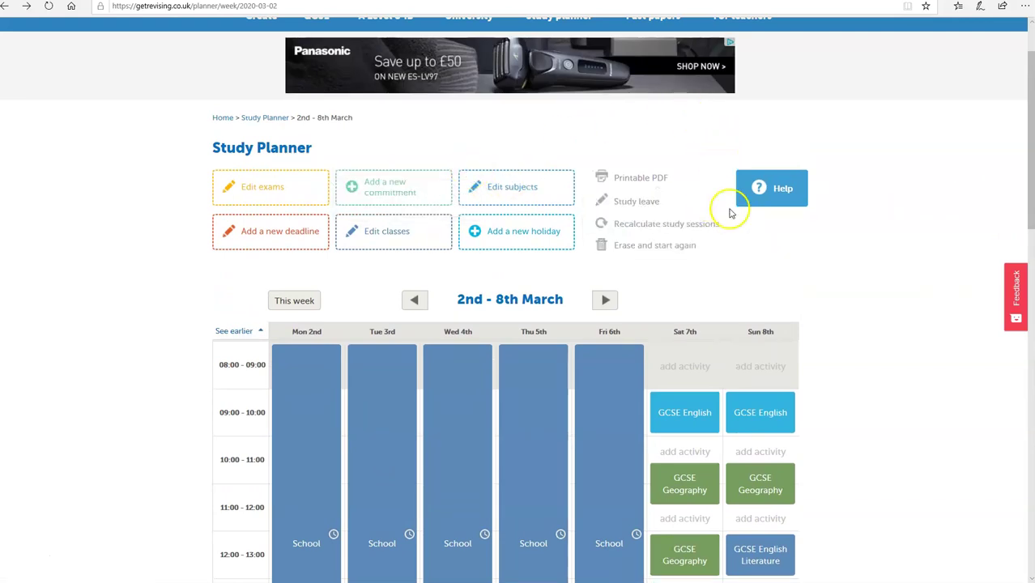
pyautogui.click(636, 180)
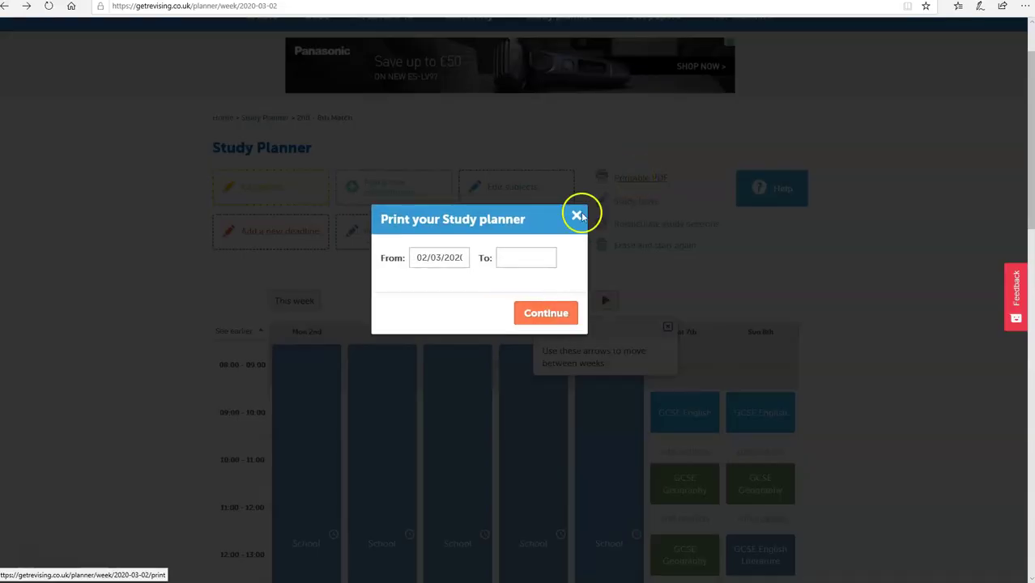
pyautogui.click(515, 261)
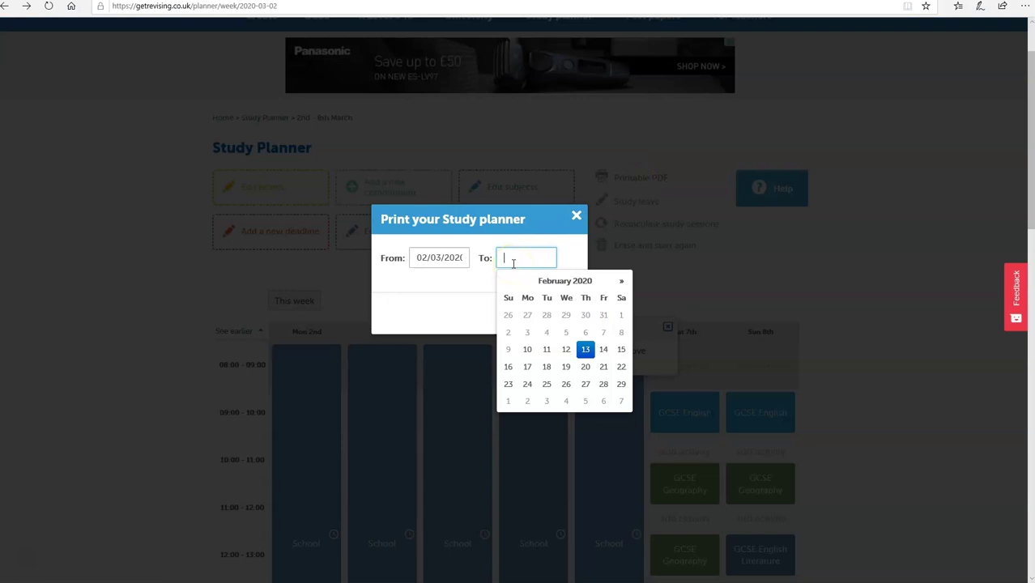
pyautogui.click(621, 284)
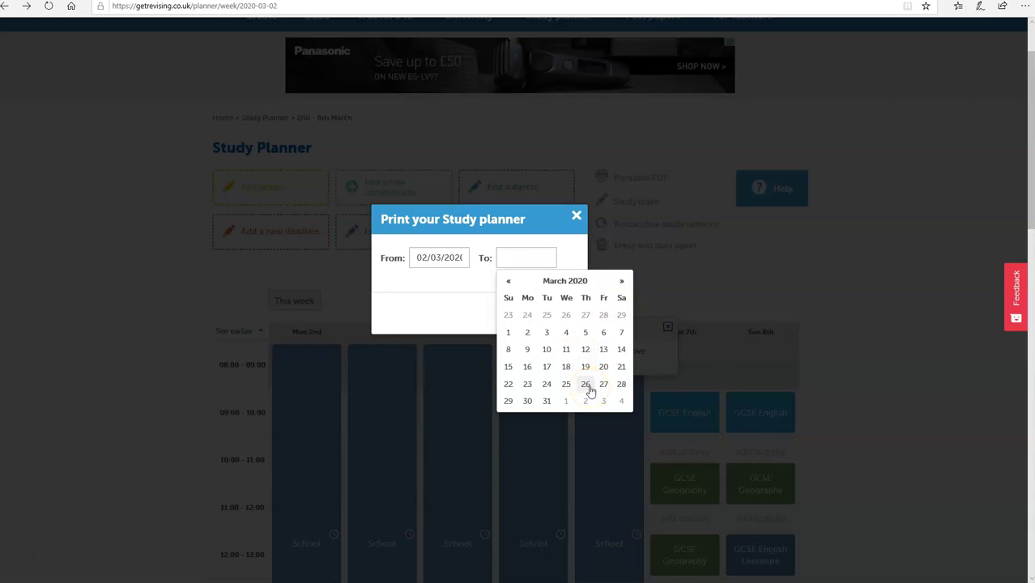
pyautogui.click(546, 401)
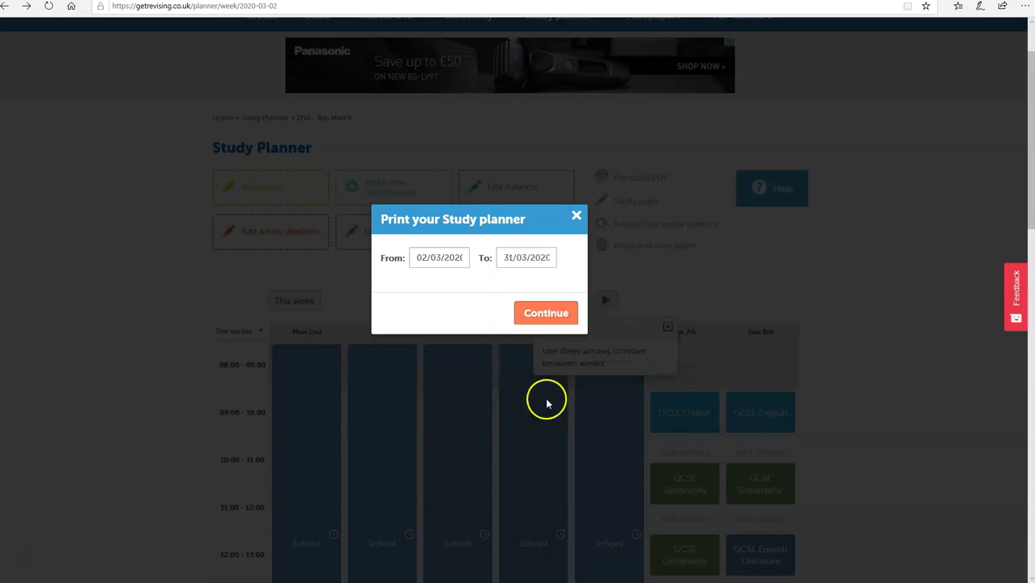
pyautogui.click(554, 320)
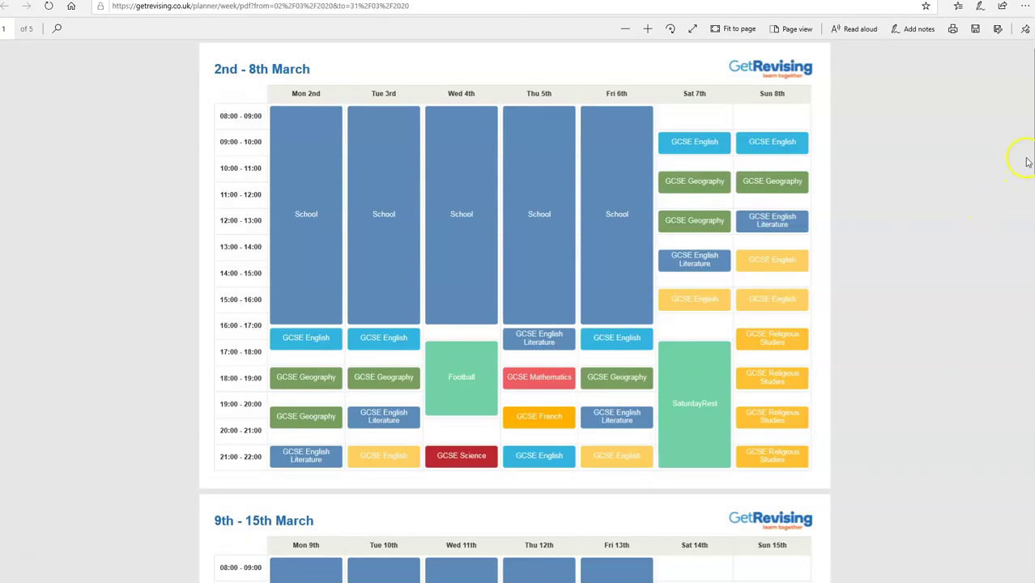
# Review the weekly timetable pages in the planner PDF, then close it and return to the study planner.
pyautogui.scroll(-5, 1025, 146)
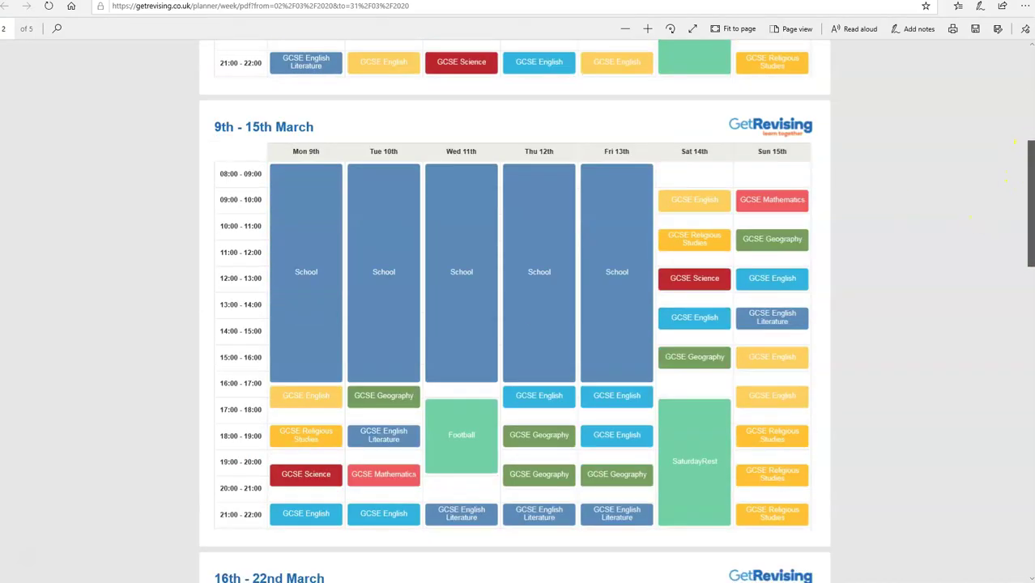
pyautogui.scroll(-15, 1025, 325)
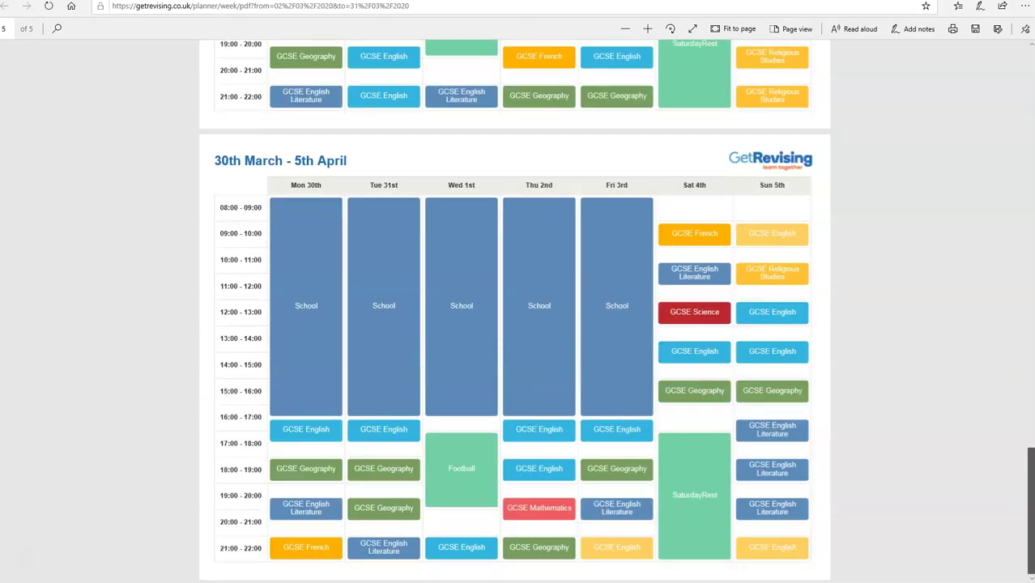
pyautogui.moveTo(1031, 486); pyautogui.dragTo(1010, 39)
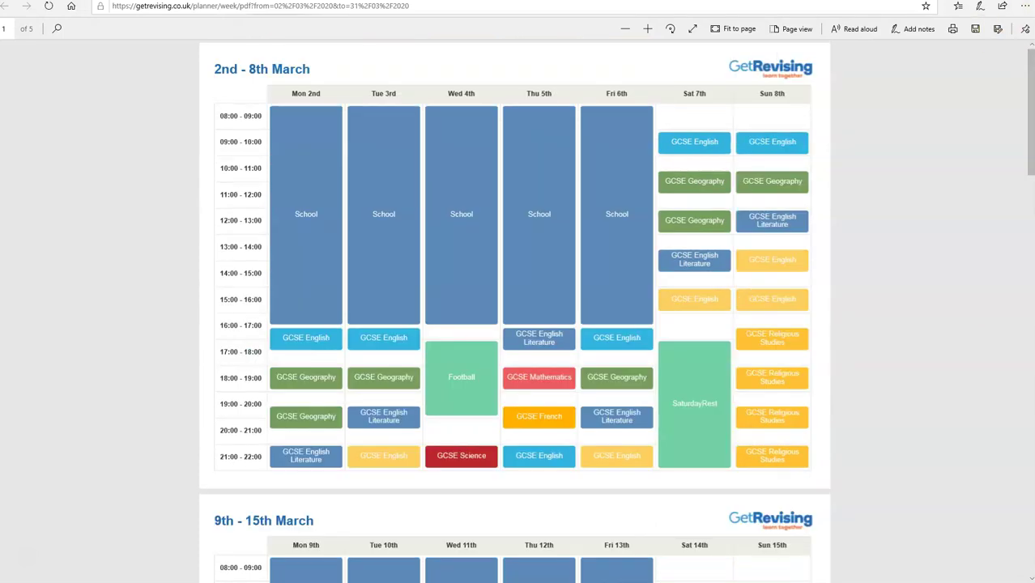
pyautogui.hotkey('ctrl', 'w')
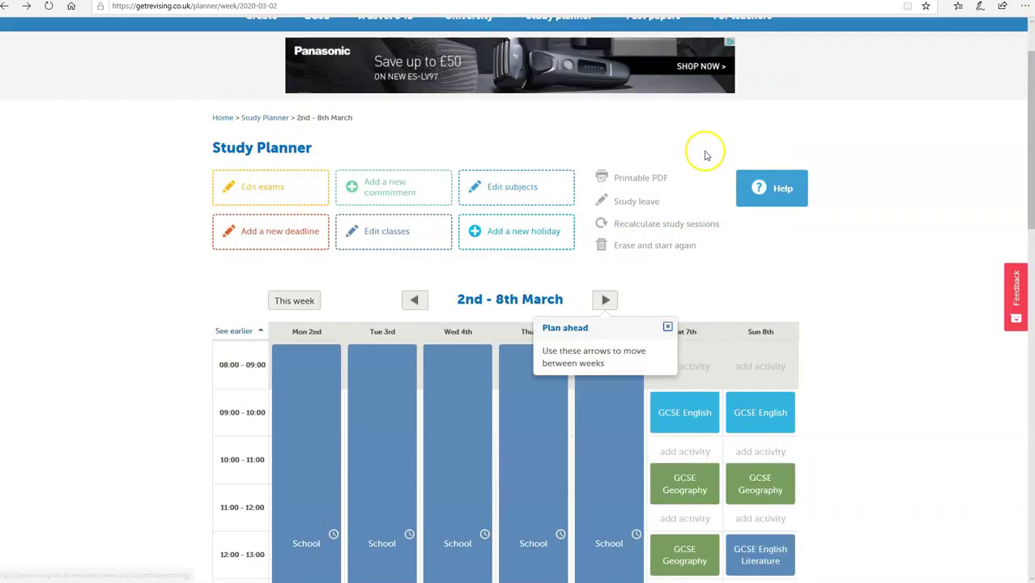